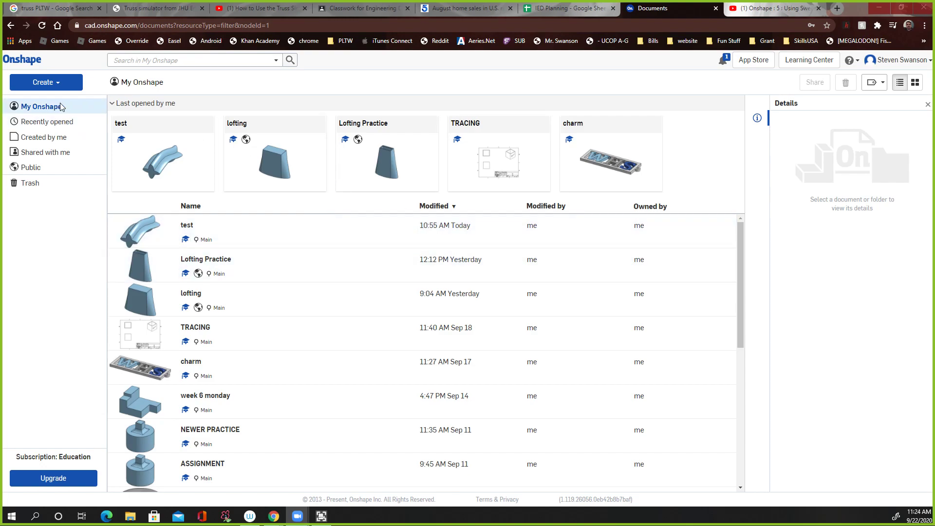
# Step: Create a new document named Sweeping
pyautogui.click(47, 84)
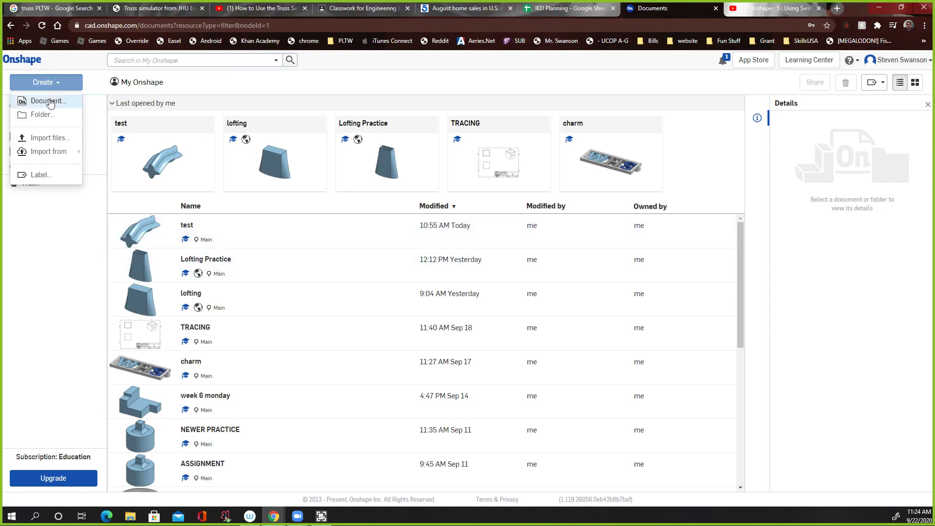
pyautogui.click(49, 99)
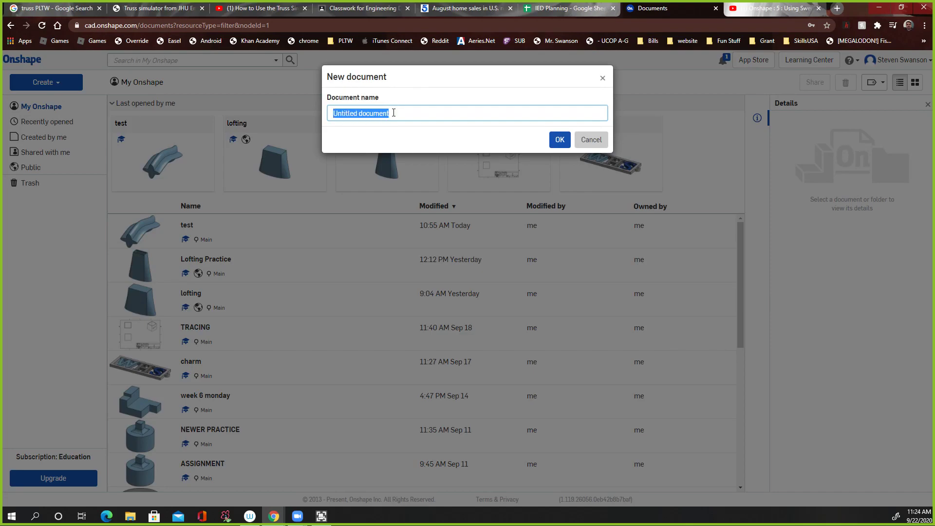
pyautogui.write('Sweeping')
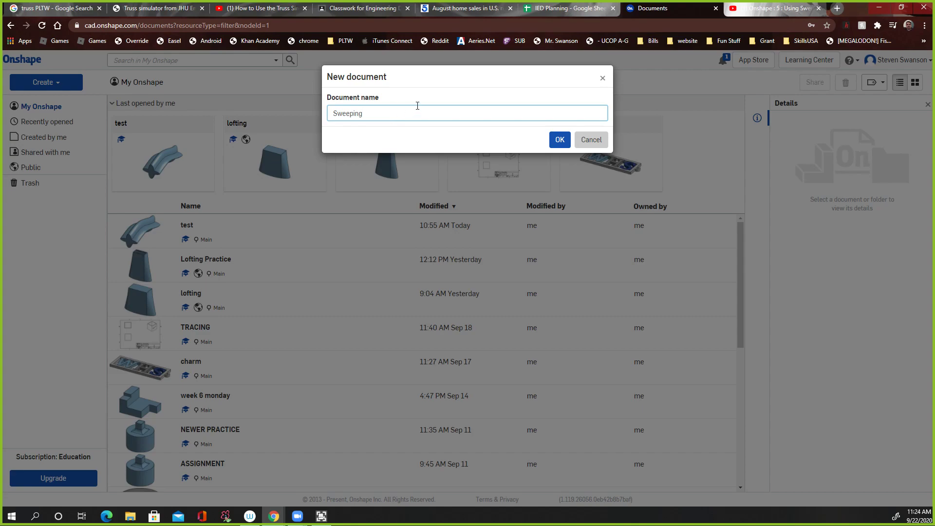
pyautogui.click(557, 140)
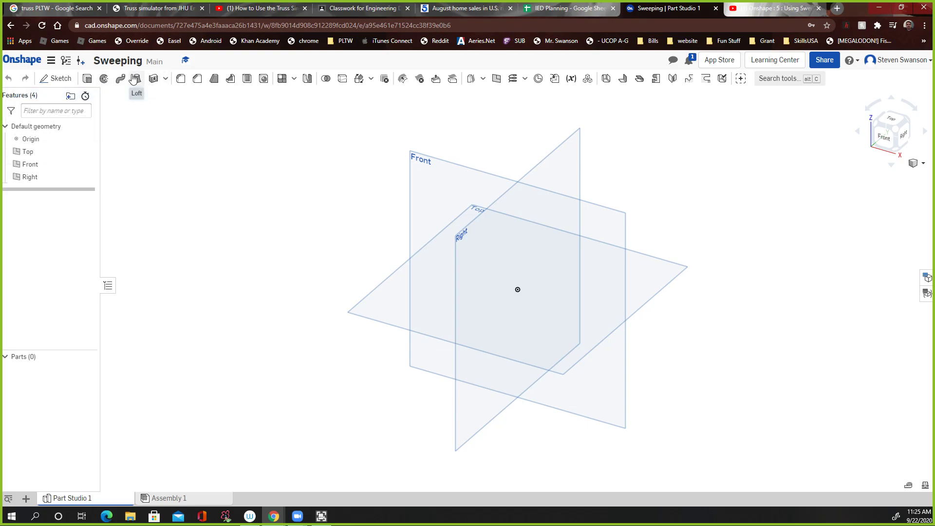
# Step: Start a sketch on the Front plane and draw a horizontal ellipse centered on the origin, about 3.1 by 0.6
pyautogui.moveTo(133, 79)
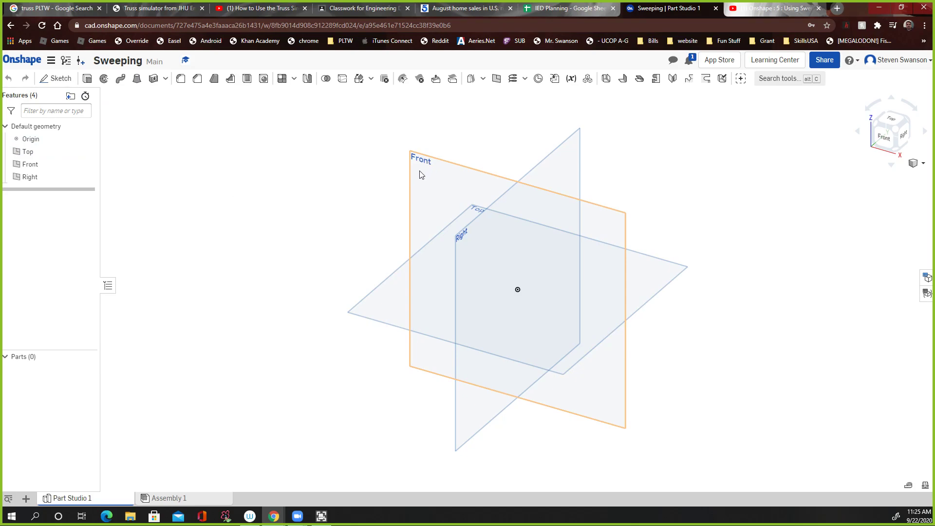
pyautogui.click(61, 77)
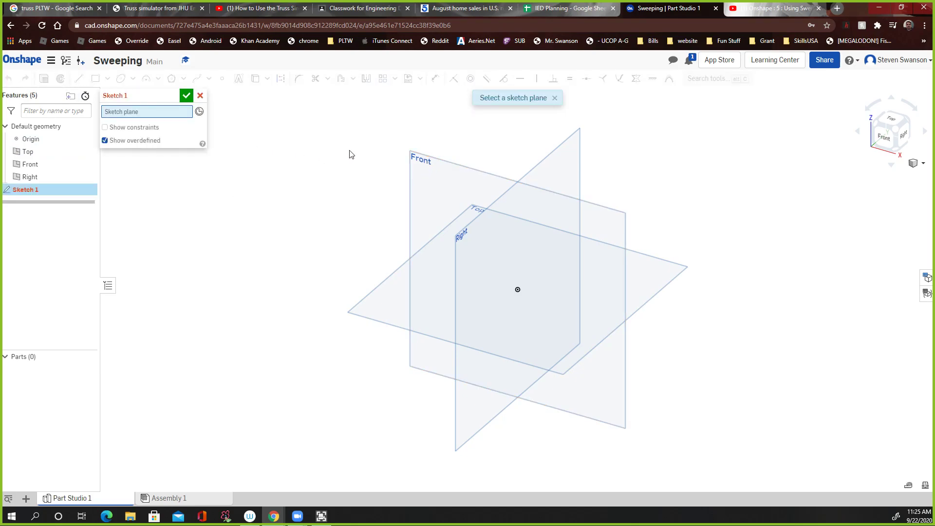
pyautogui.click(422, 175)
pyautogui.click(885, 137)
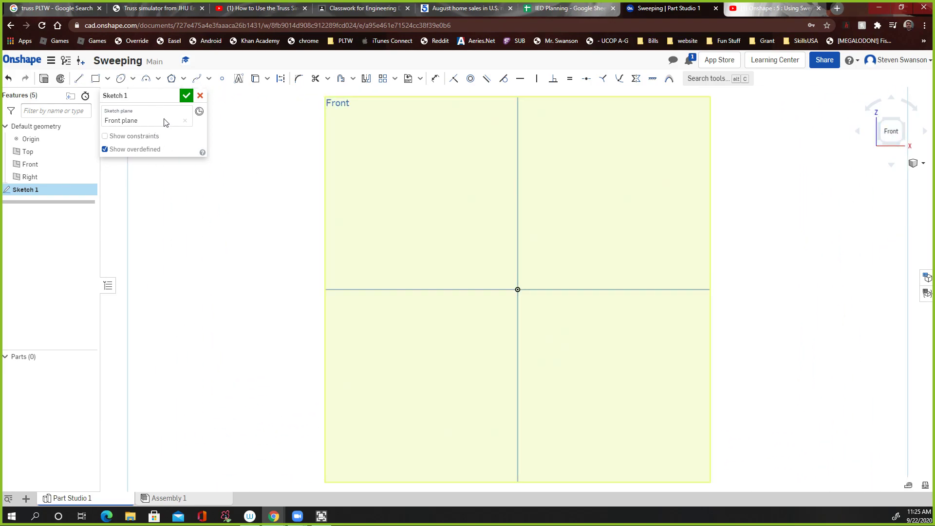
pyautogui.click(122, 81)
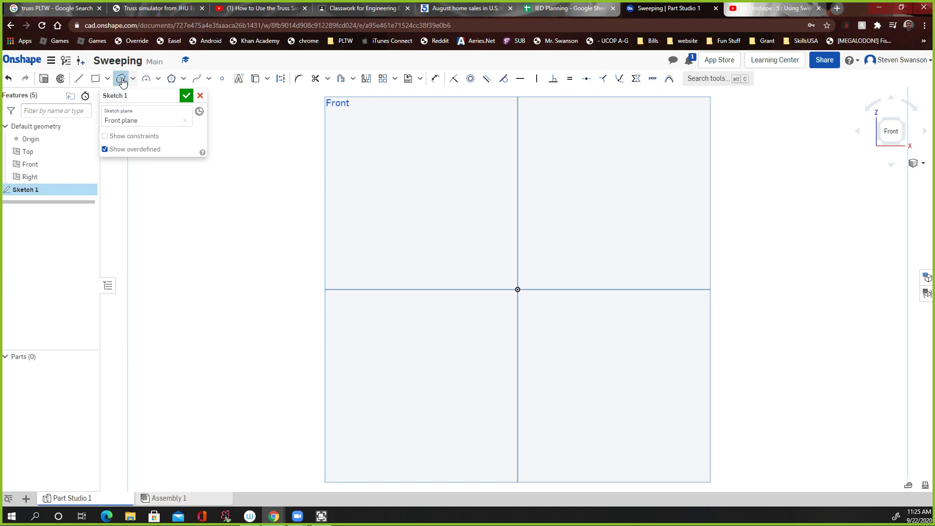
pyautogui.click(517, 289)
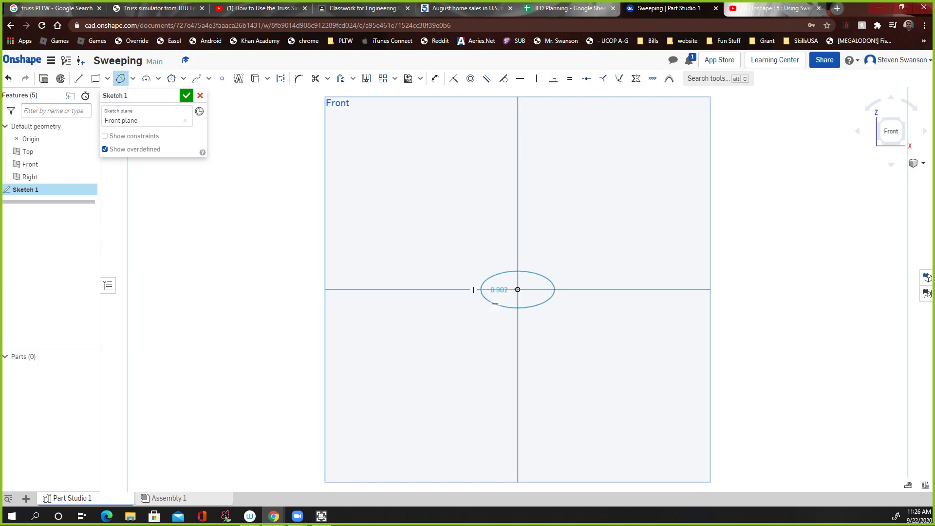
pyautogui.click(404, 290)
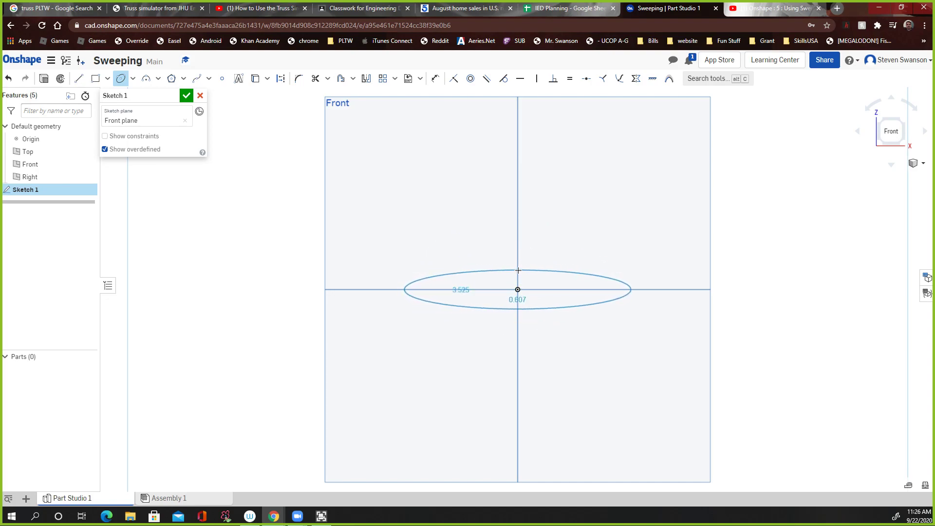
pyautogui.click(518, 270)
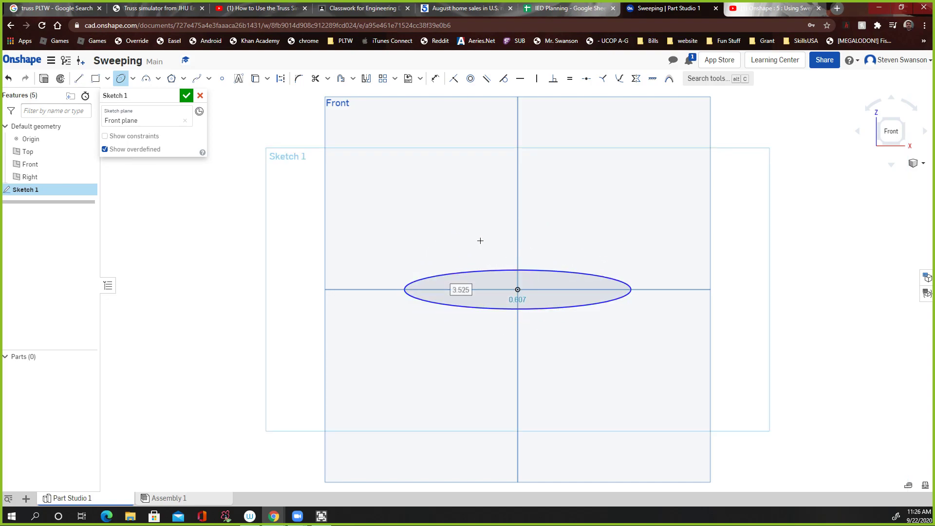
# Step: Draw a vertical ellipse centered on the origin, about 2.5 by 0.8, and finish the sketch
pyautogui.click(518, 289)
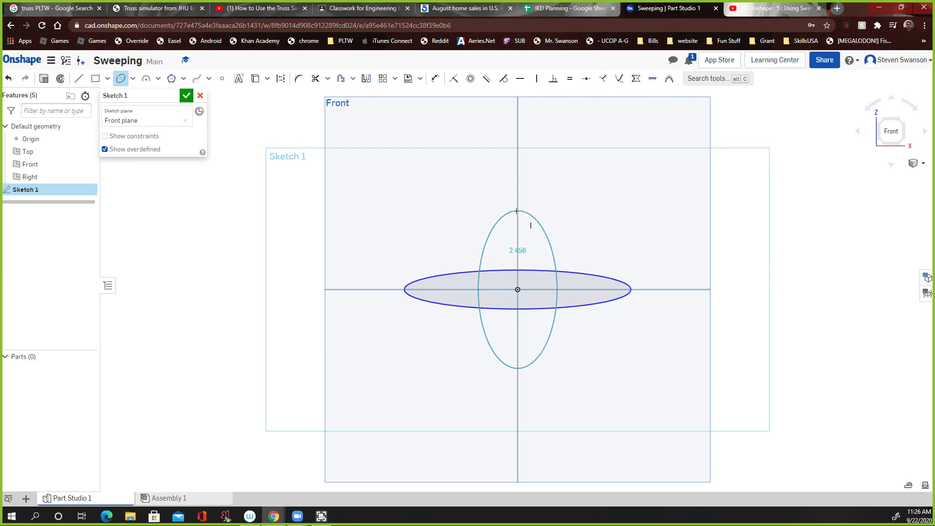
pyautogui.click(517, 209)
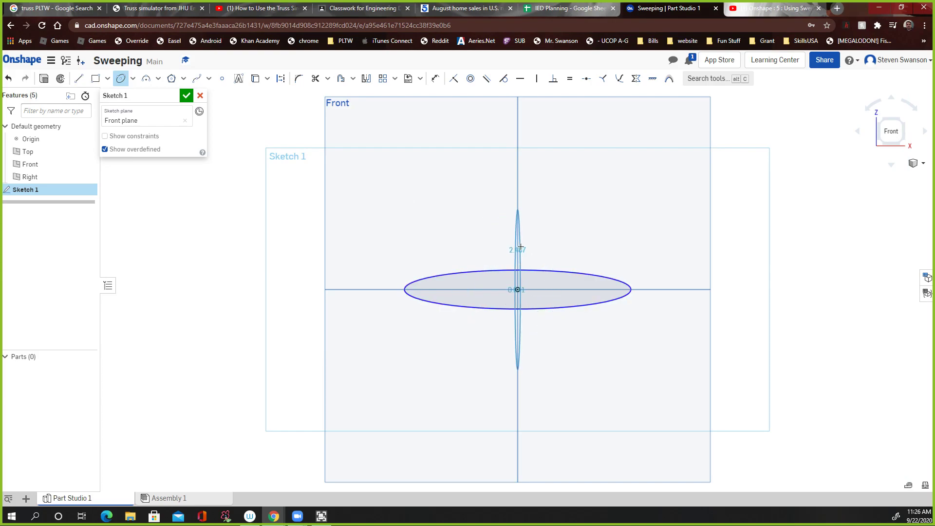
pyautogui.click(492, 269)
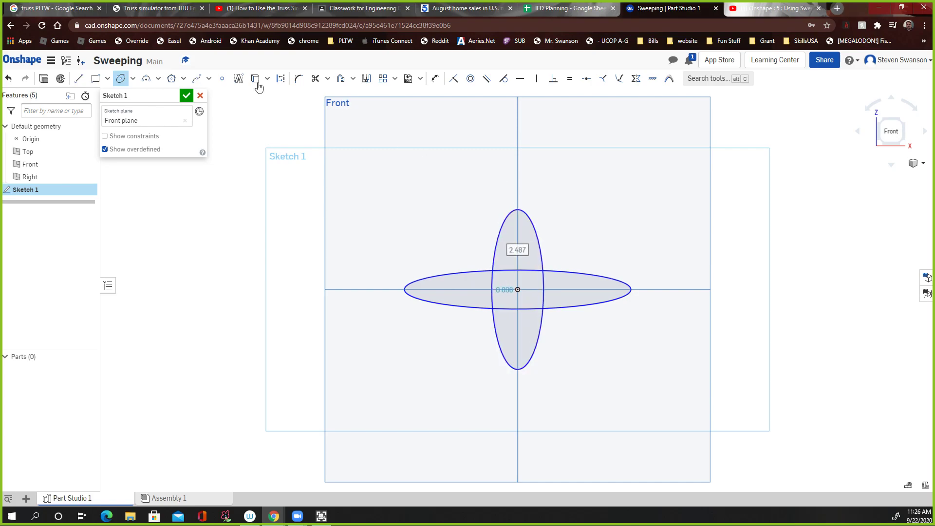
pyautogui.click(185, 96)
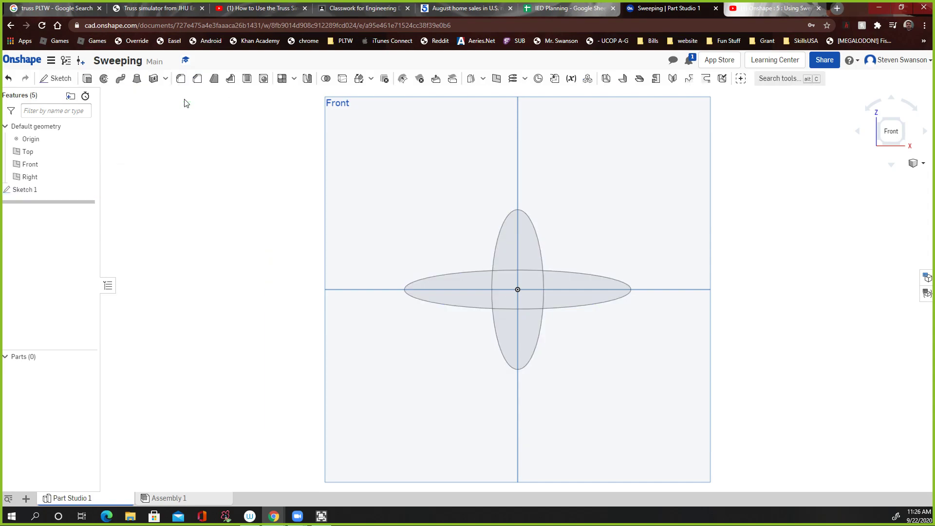
# Step: Switch to the isometric view and start a new sketch on the Right plane, viewed head-on
pyautogui.click(924, 167)
pyautogui.click(866, 176)
pyautogui.scroll(-1, 536, 297)
pyautogui.scroll(2, 536, 297)
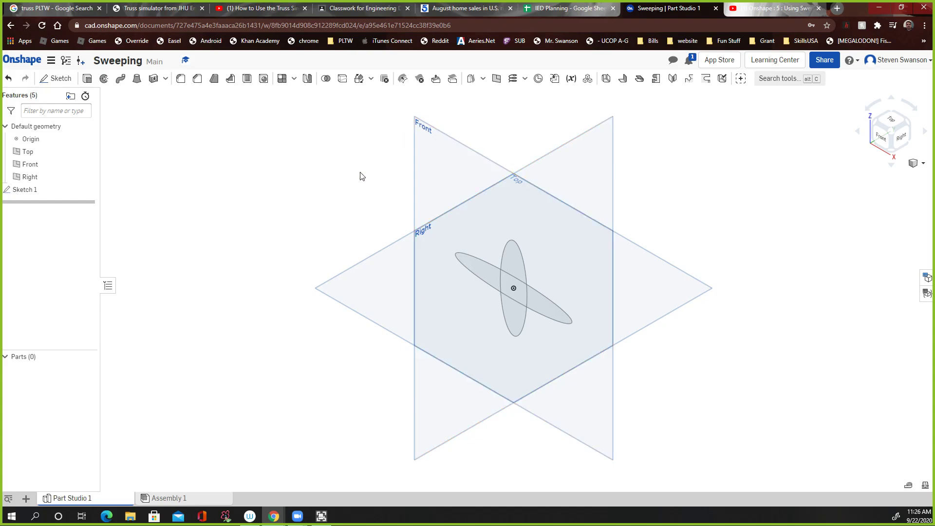
pyautogui.click(57, 78)
pyautogui.click(607, 131)
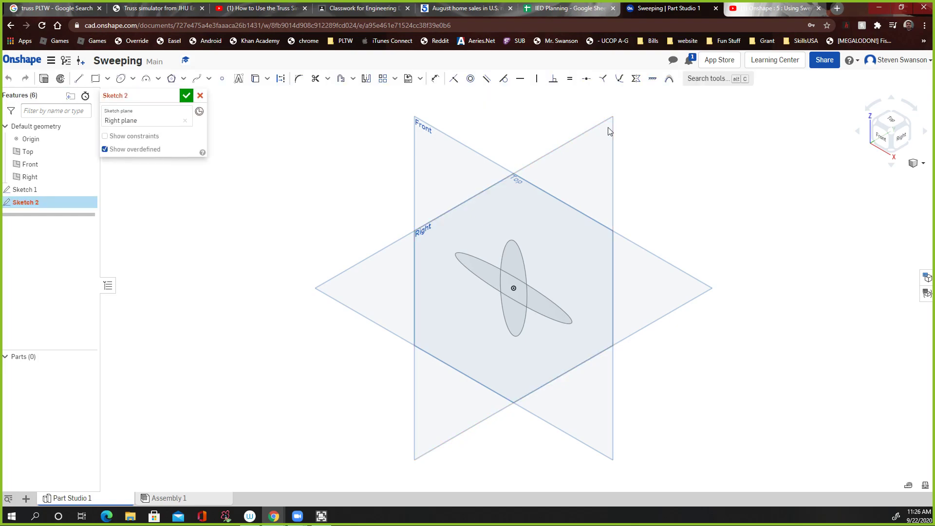
pyautogui.click(902, 137)
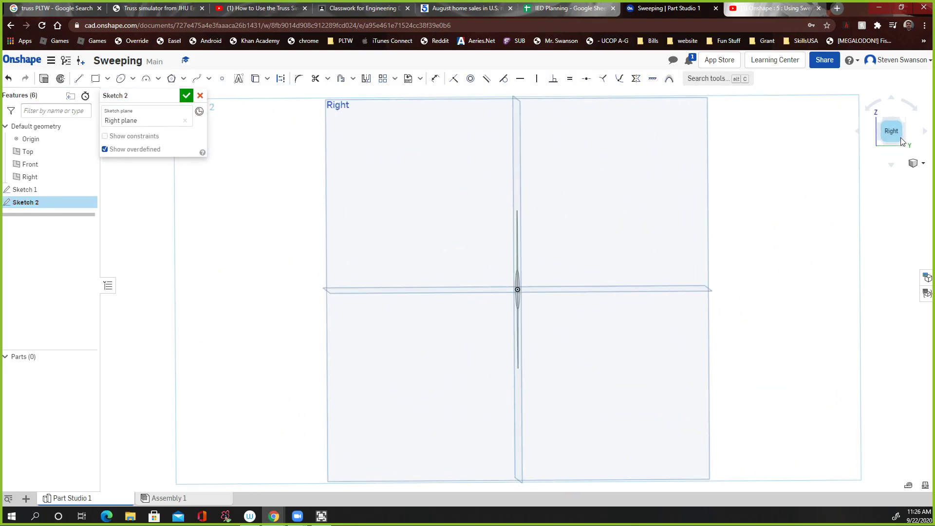
pyautogui.click(925, 132)
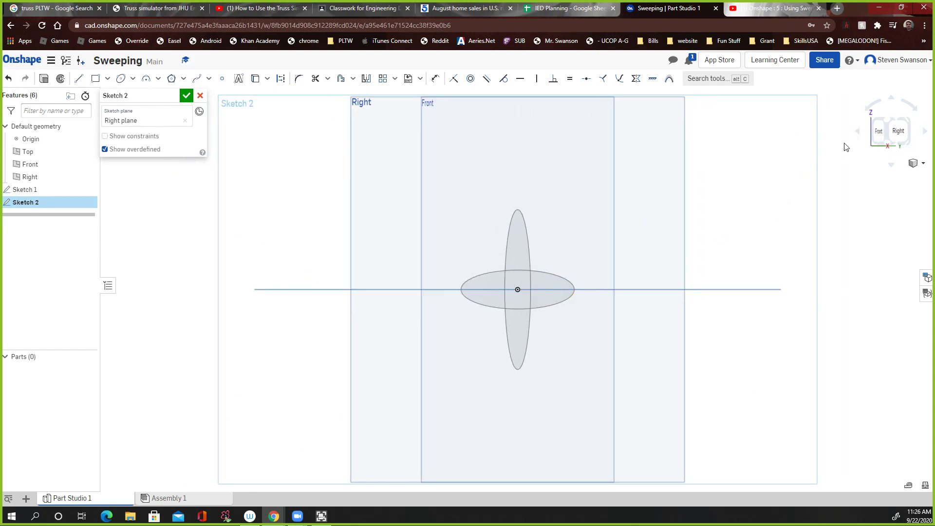
pyautogui.click(857, 131)
pyautogui.scroll(-2, 545, 301)
pyautogui.scroll(-1, 544, 297)
pyautogui.scroll(1, 541, 296)
pyautogui.scroll(-1, 540, 296)
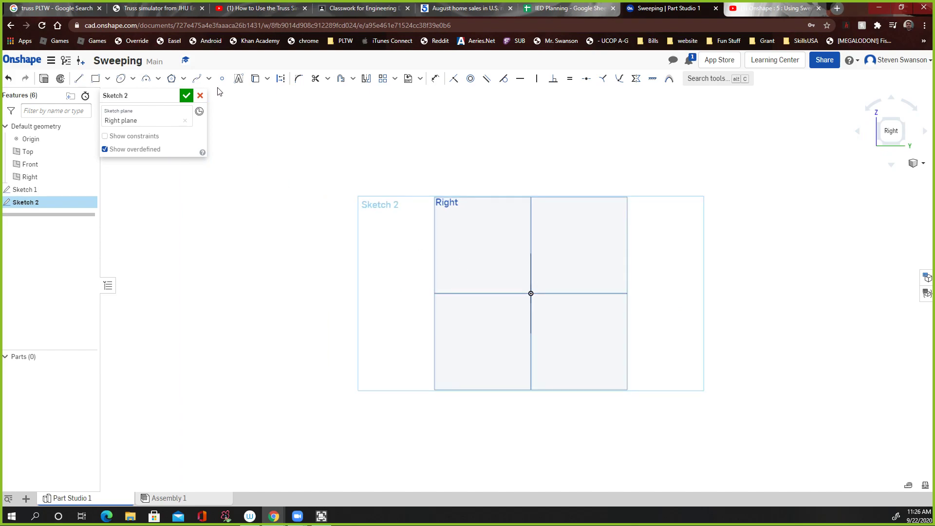
# Step: Draw a wavy spline path passing through the origin across the Right plane and finish the sketch
pyautogui.click(196, 78)
pyautogui.click(362, 292)
pyautogui.click(445, 279)
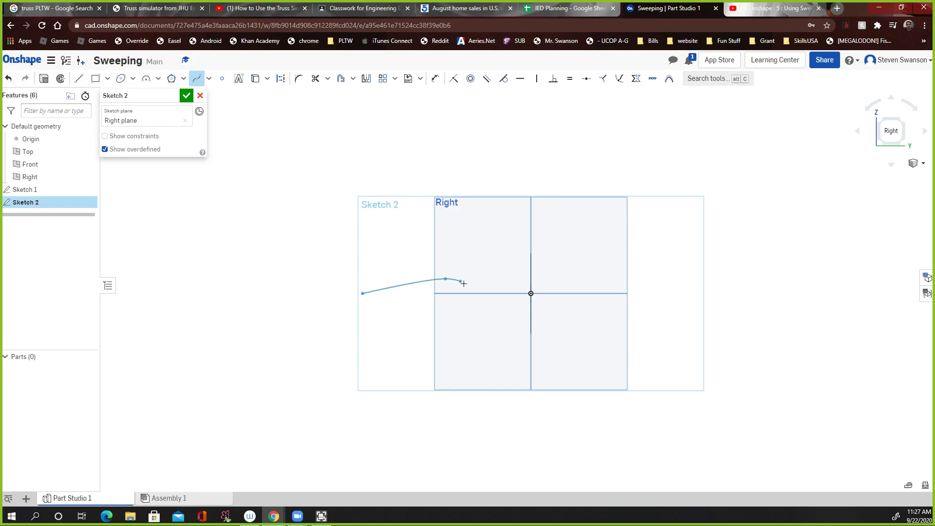
pyautogui.click(502, 301)
pyautogui.click(530, 293)
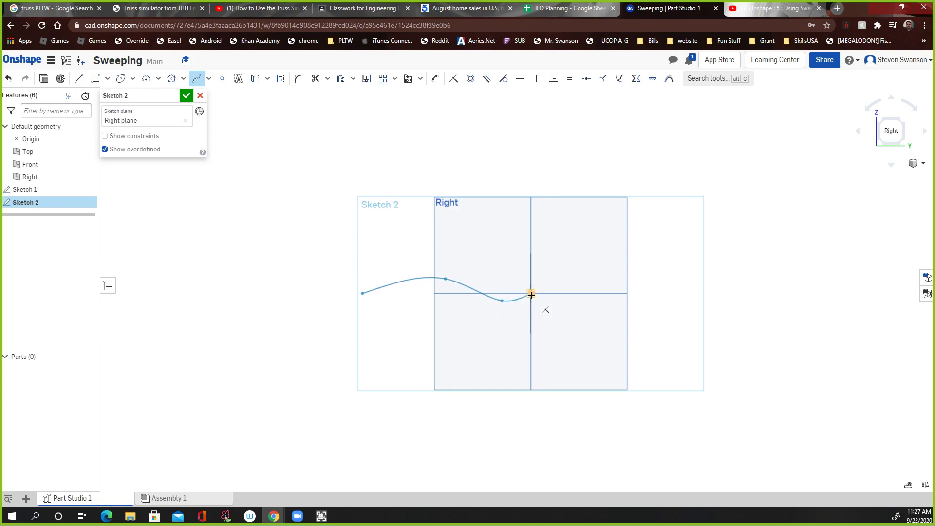
pyautogui.click(660, 267)
pyautogui.doubleClick(780, 299)
pyautogui.scroll(3, 518, 302)
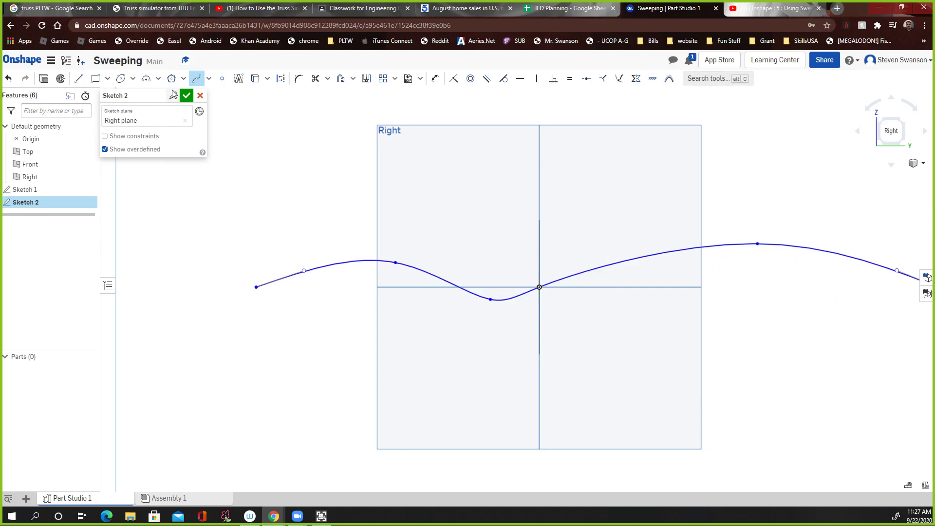
pyautogui.click(186, 96)
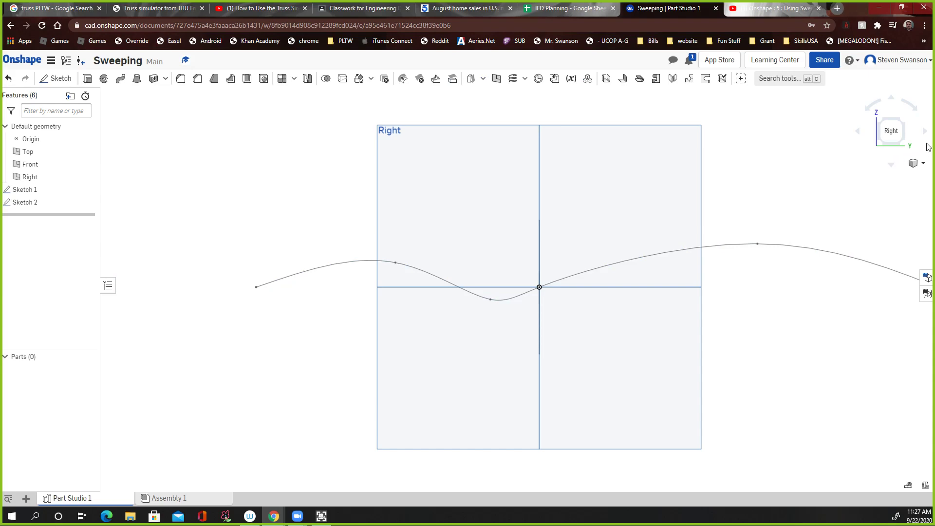
# Step: Sweep the four ellipse sketch regions along the spline path as a new solid
pyautogui.click(923, 167)
pyautogui.click(907, 174)
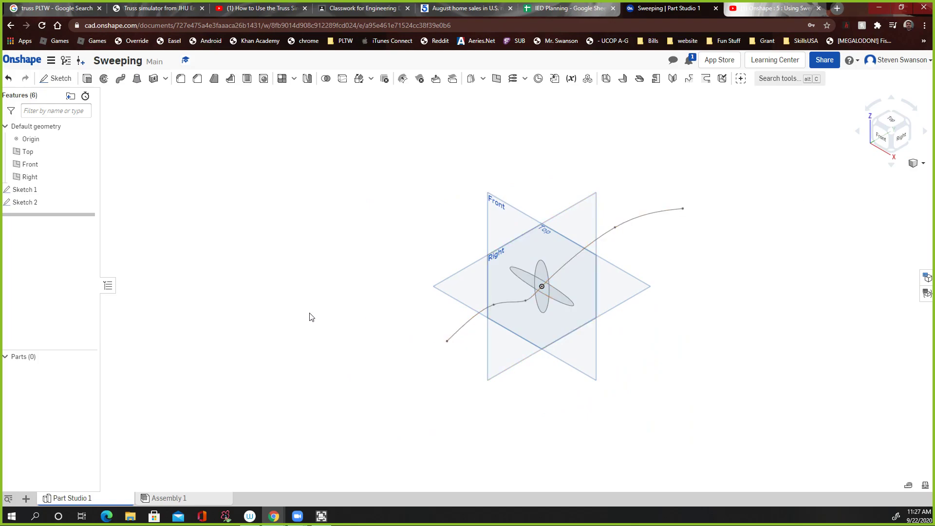
pyautogui.click(120, 78)
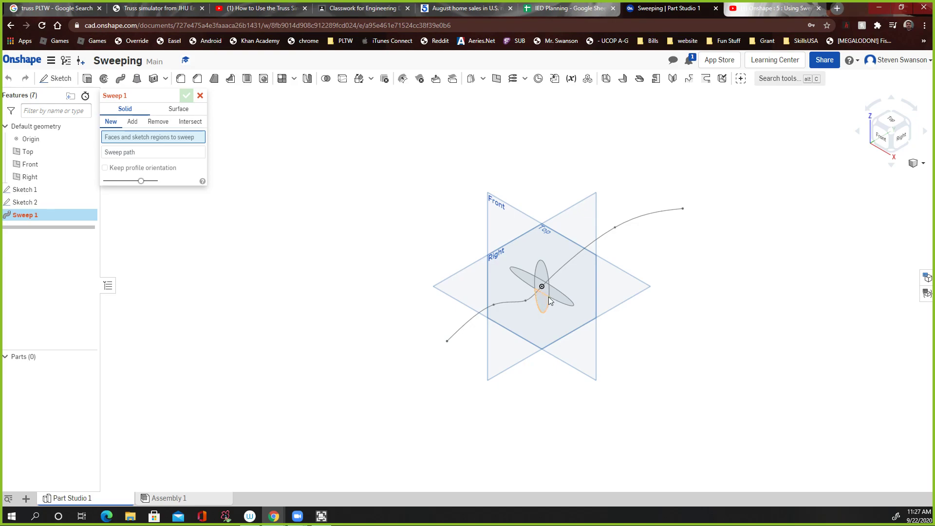
pyautogui.click(528, 282)
pyautogui.click(535, 285)
pyautogui.click(538, 273)
pyautogui.click(553, 296)
pyautogui.click(542, 305)
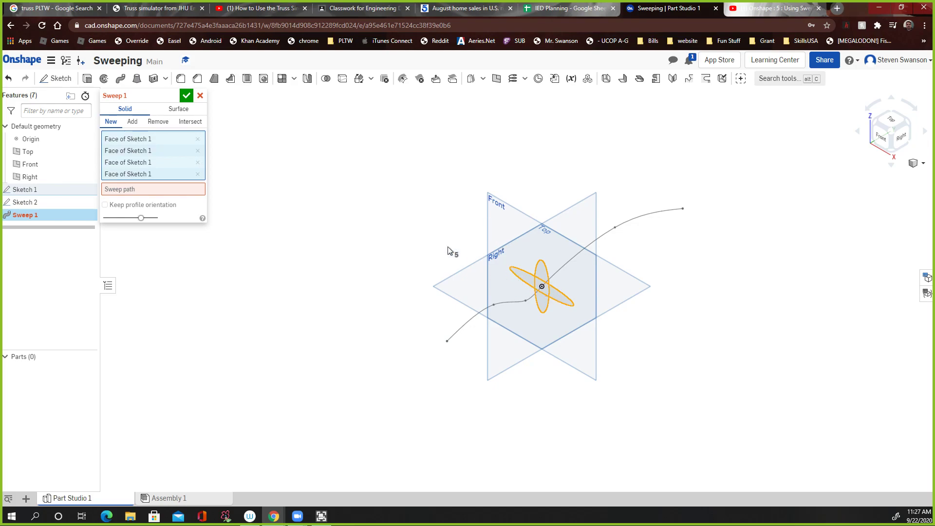
pyautogui.click(138, 194)
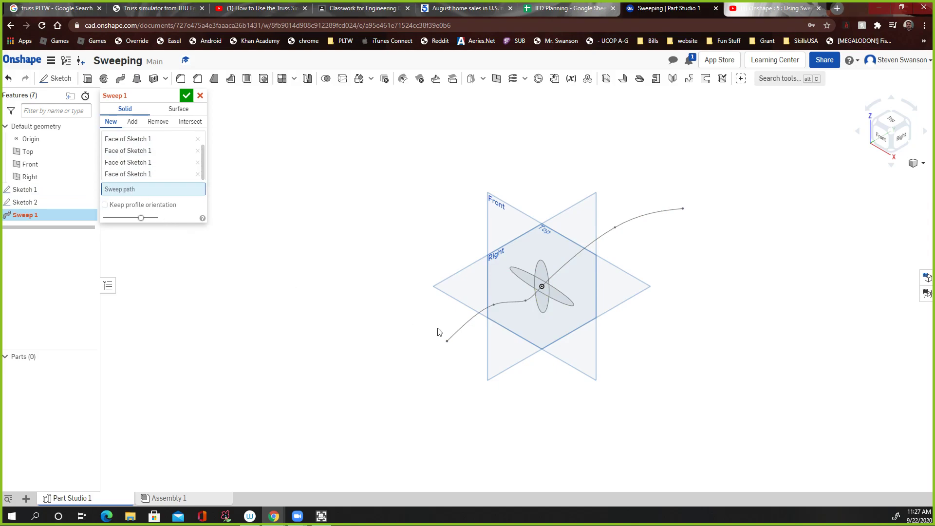
pyautogui.click(455, 335)
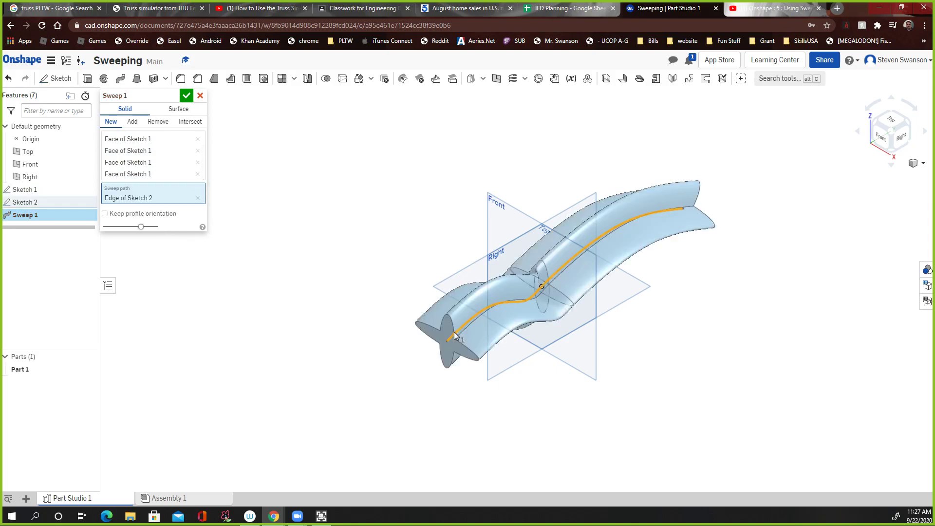
pyautogui.click(186, 96)
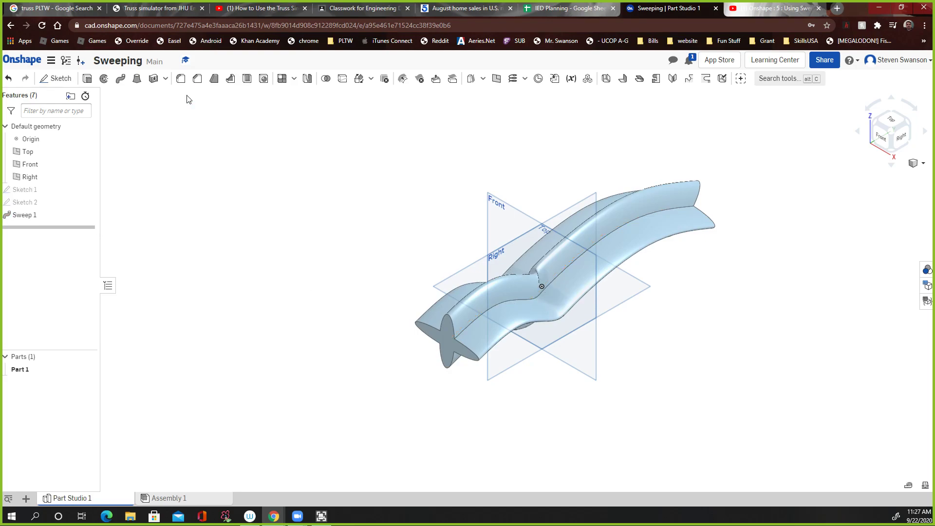
# Step: Orbit and zoom around the swept solid to inspect it, then return to the isometric view
pyautogui.moveTo(768, 243); pyautogui.dragTo(600, 345, button='right')
pyautogui.moveTo(654, 264); pyautogui.dragTo(522, 274, button='right')
pyautogui.scroll(3, 522, 274)
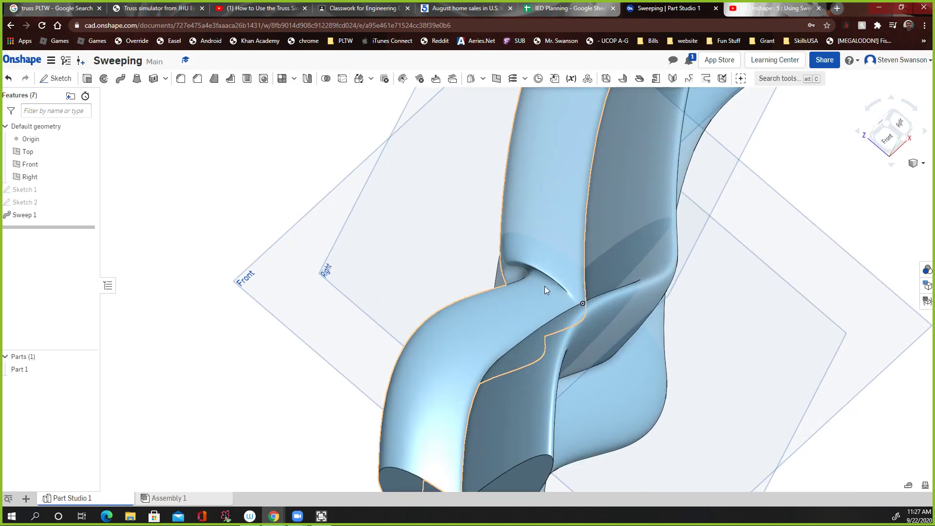
pyautogui.scroll(2, 524, 270)
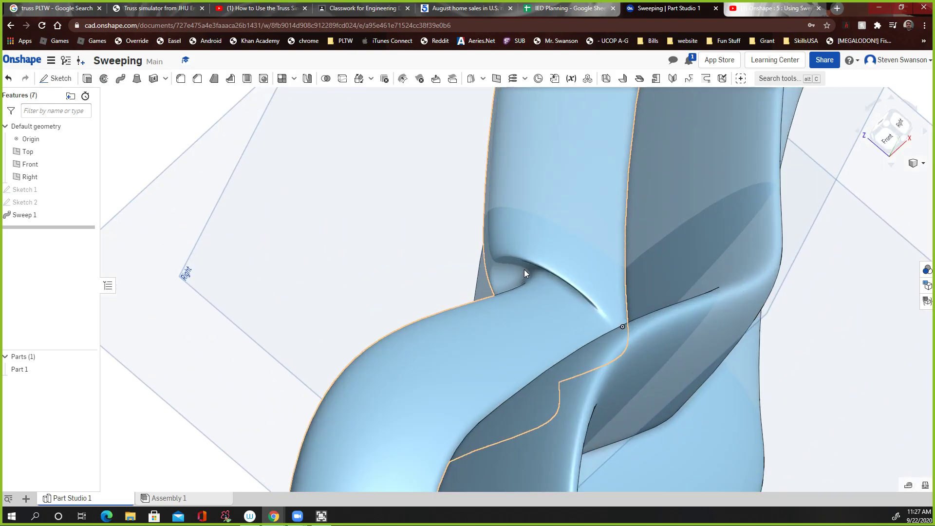
pyautogui.scroll(-4, 515, 269)
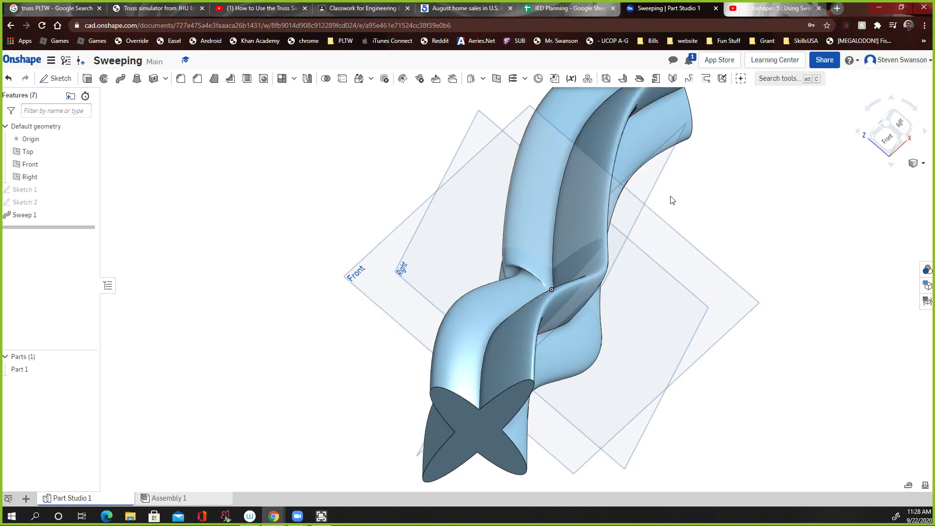
pyautogui.click(917, 163)
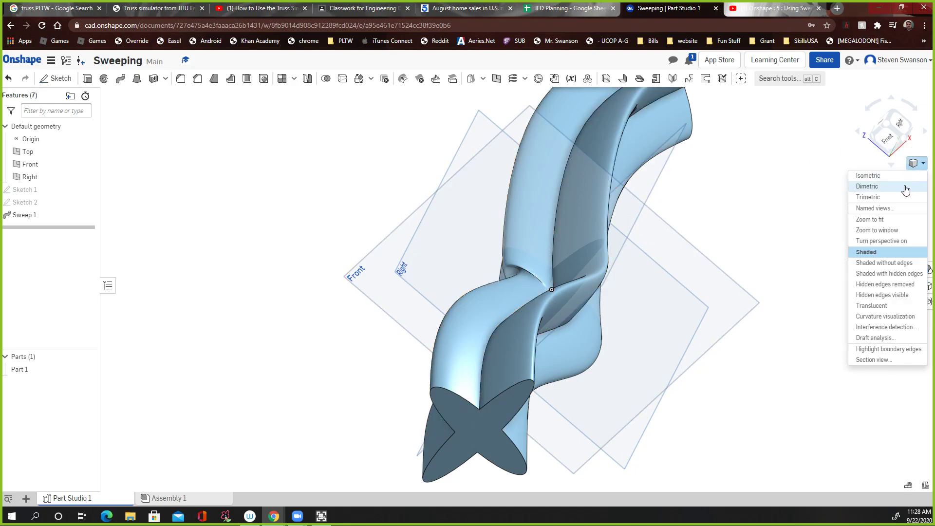
pyautogui.click(905, 178)
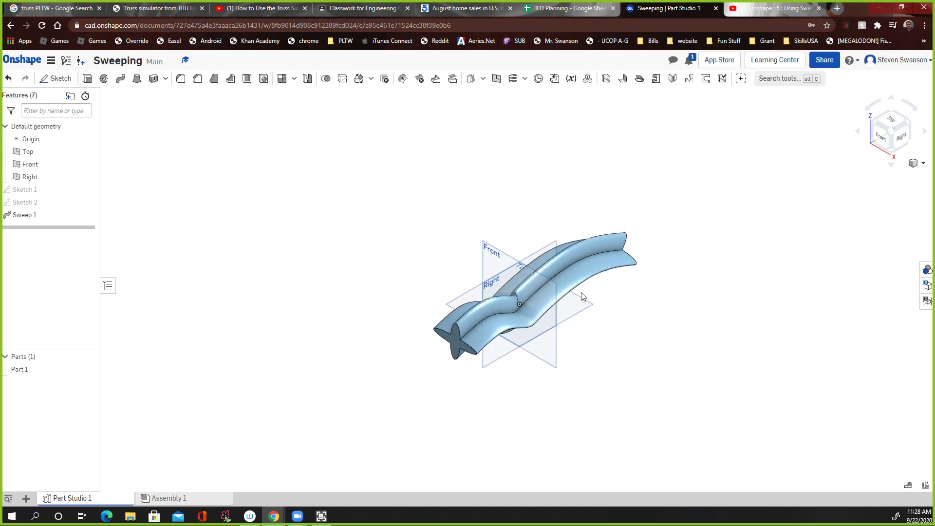
# Step: Create a new document named sweep 2
pyautogui.click(14, 63)
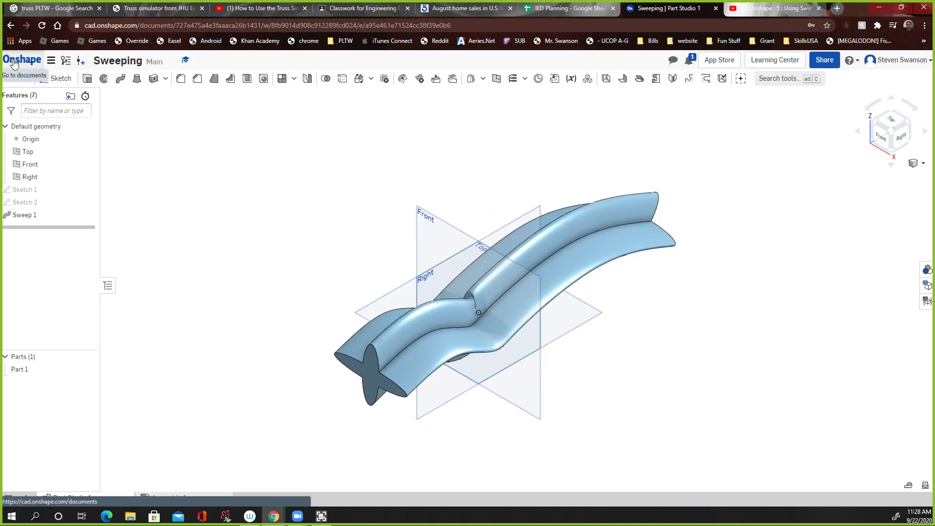
pyautogui.click(43, 82)
pyautogui.click(43, 101)
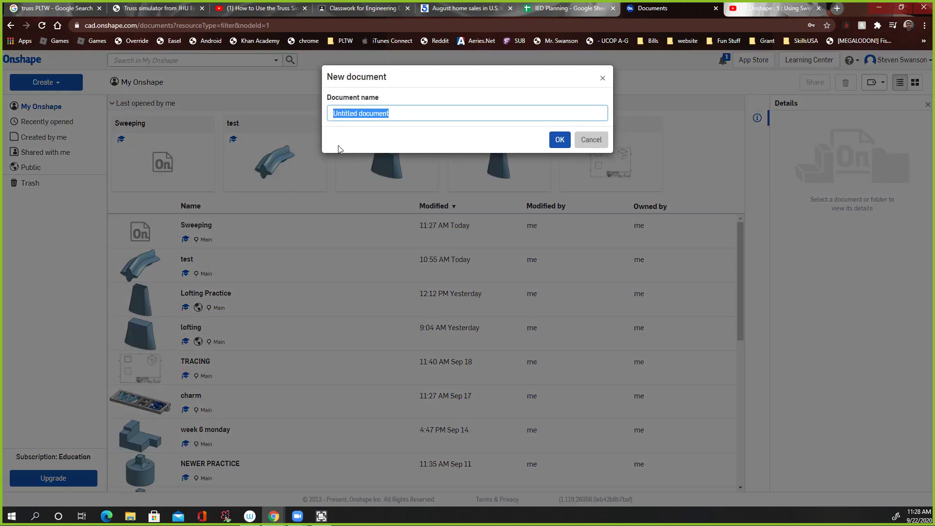
pyautogui.write('sweep 2')
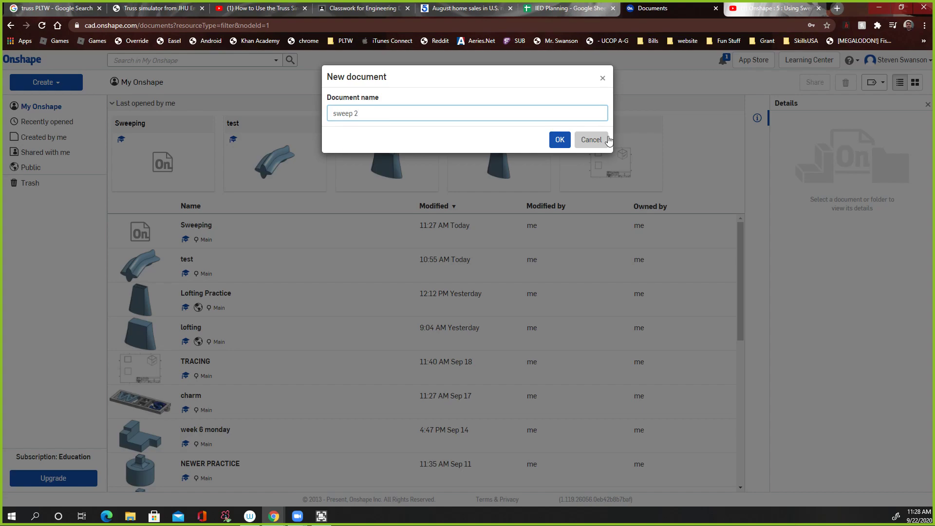
pyautogui.click(559, 140)
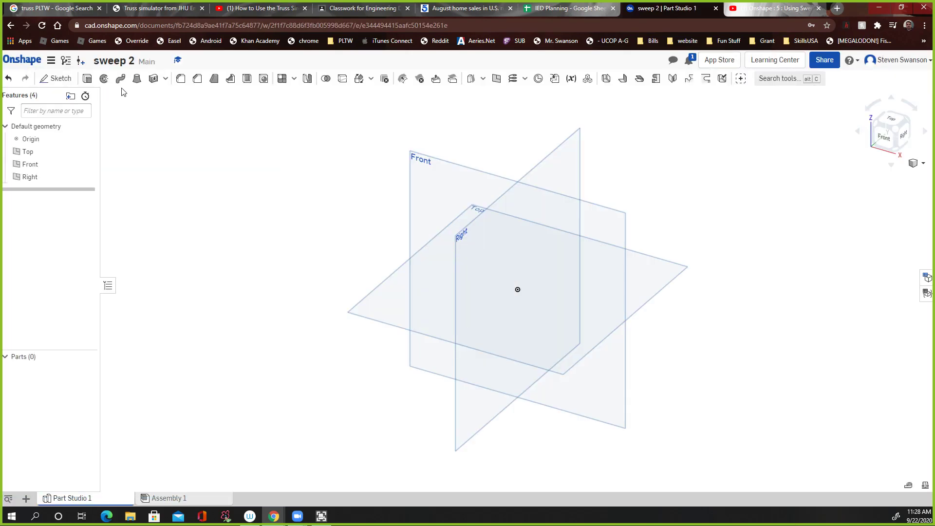
pyautogui.click(58, 79)
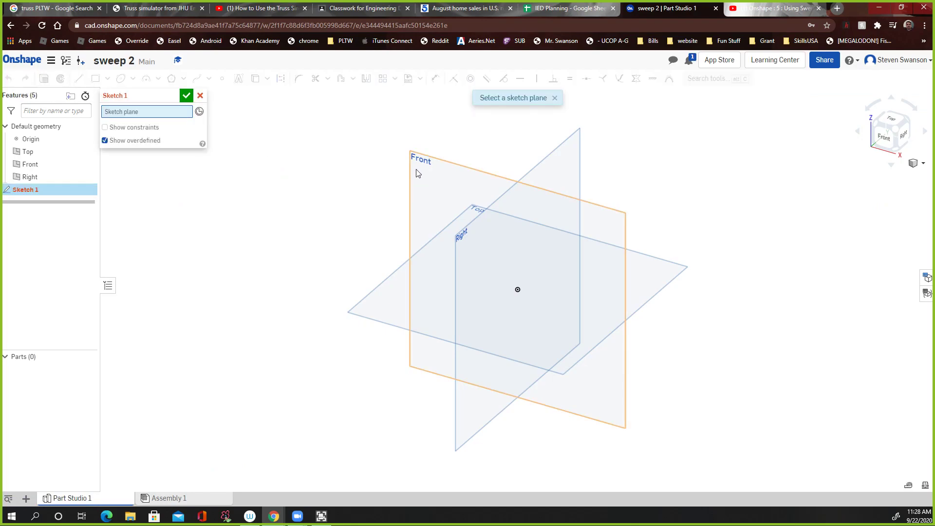
pyautogui.click(373, 313)
pyautogui.click(891, 120)
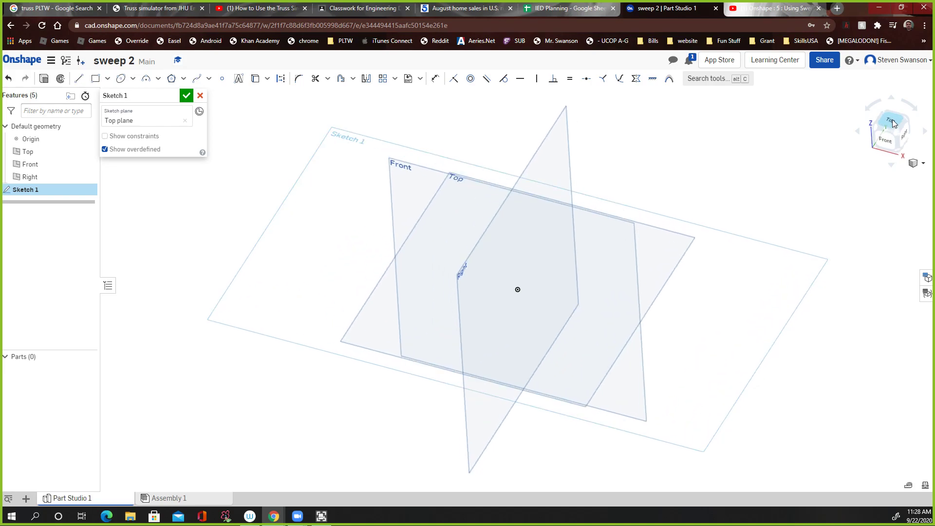
pyautogui.click(172, 81)
pyautogui.click(183, 79)
pyautogui.click(187, 94)
pyautogui.click(517, 289)
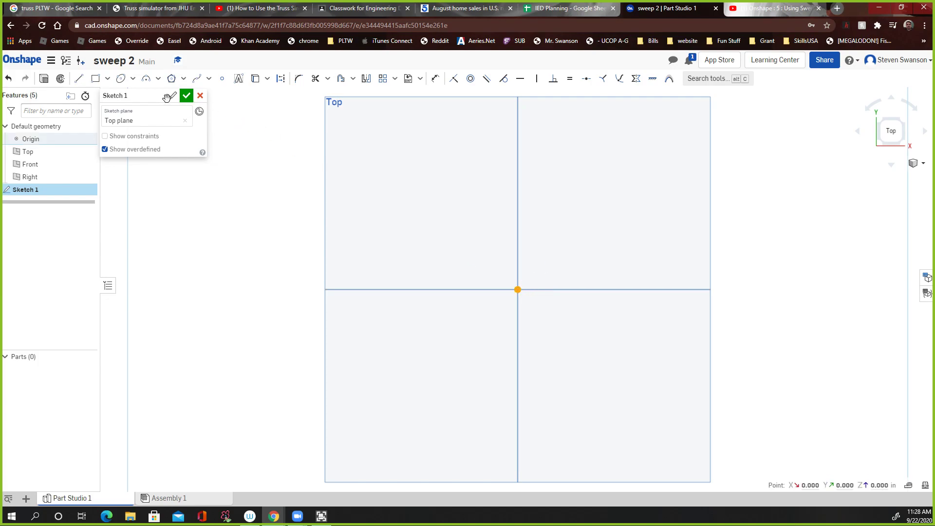
pyautogui.click(199, 95)
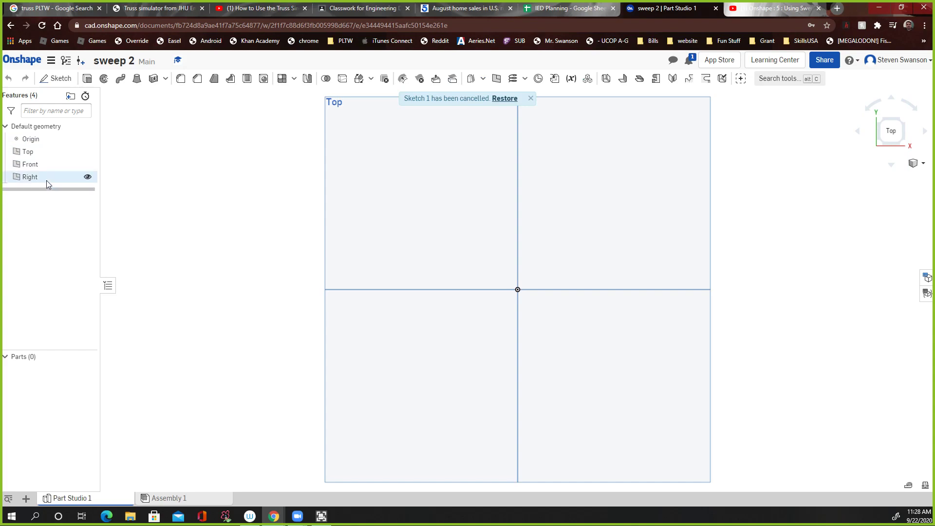
# Step: Start a sketch on the Top plane and draw a hexagon centered at the origin
pyautogui.click(62, 81)
pyautogui.click(354, 157)
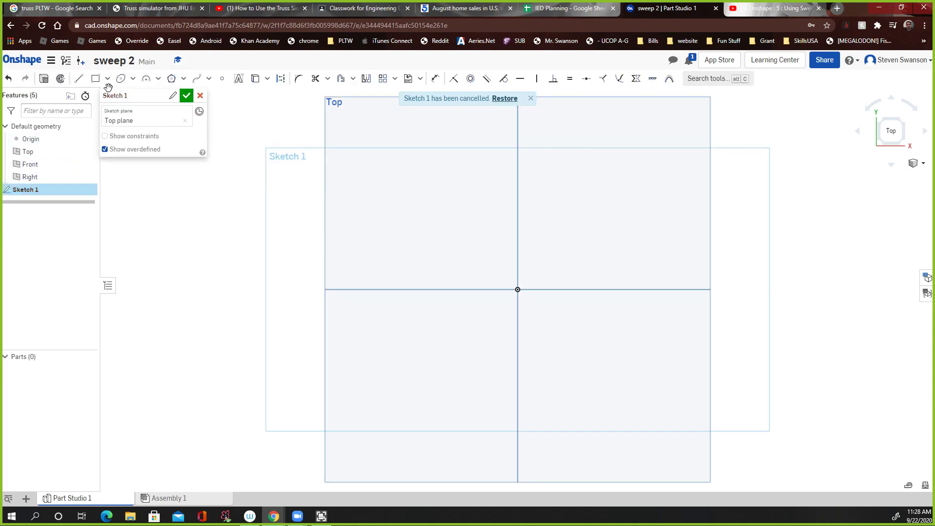
pyautogui.click(172, 78)
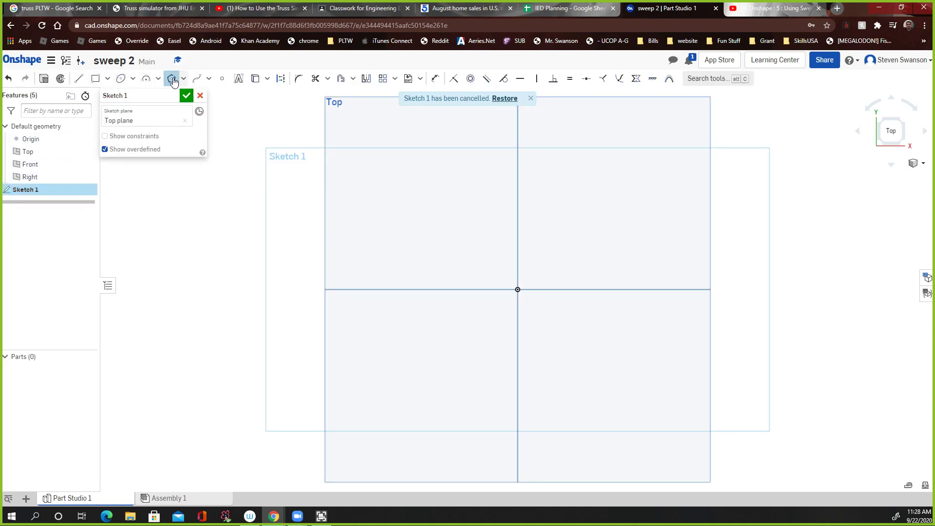
pyautogui.click(518, 288)
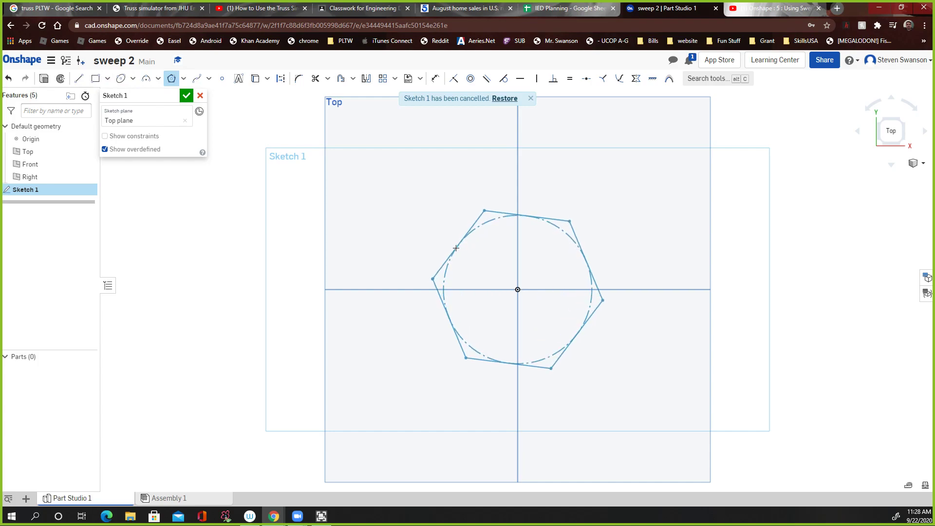
pyautogui.click(453, 252)
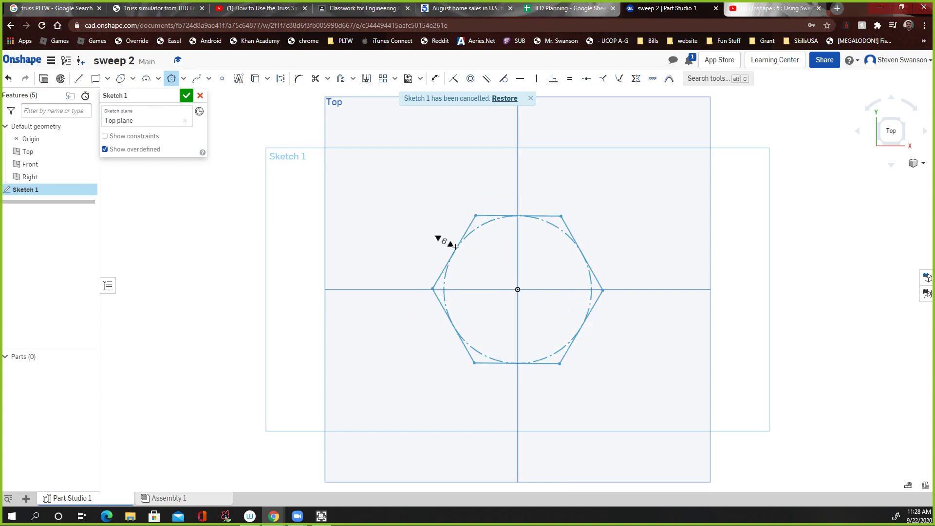
pyautogui.click(455, 247)
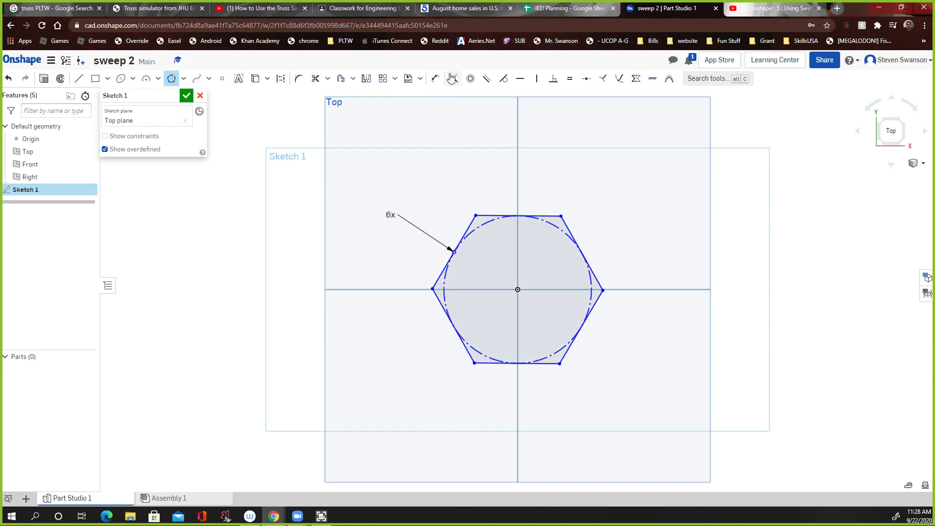
# Step: Dimension the hexagon's inscribed circle to 1 and finish the sketch
pyautogui.click(441, 86)
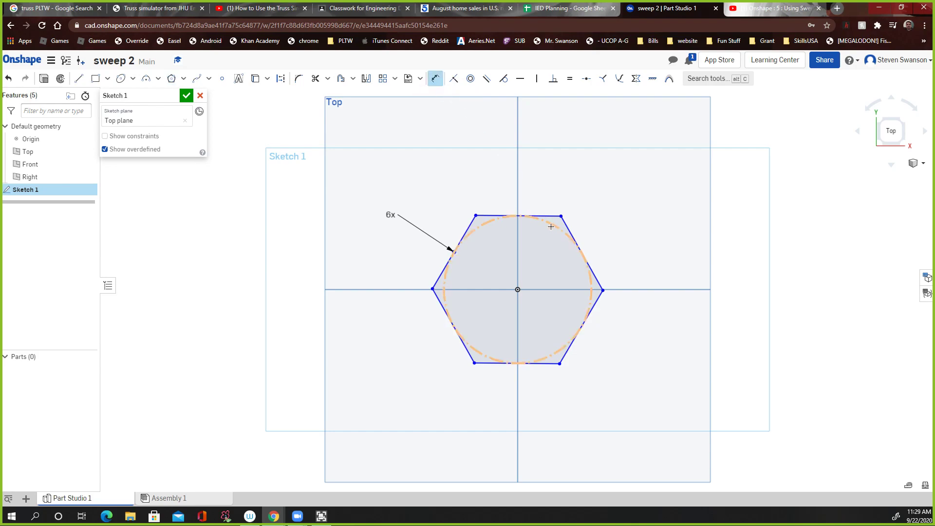
pyautogui.click(569, 228)
pyautogui.click(673, 209)
pyautogui.write('1')
pyautogui.press('Return')
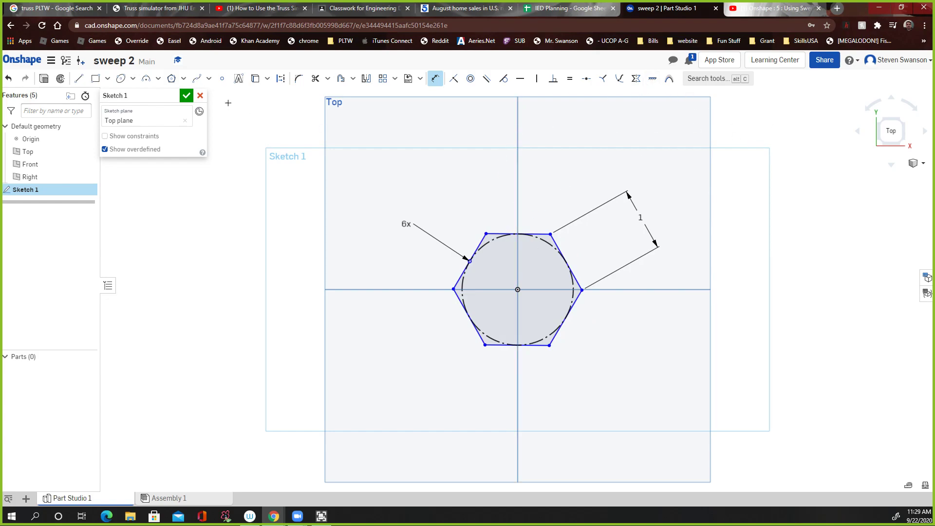
pyautogui.click(186, 95)
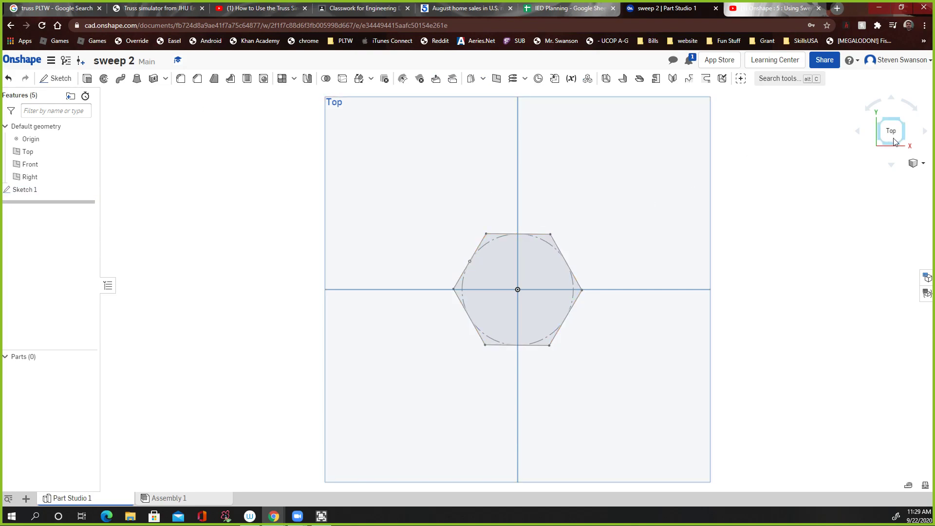
# Step: Switch to the isometric view and start a new sketch on the Right plane, viewed head-on
pyautogui.click(913, 163)
pyautogui.click(910, 183)
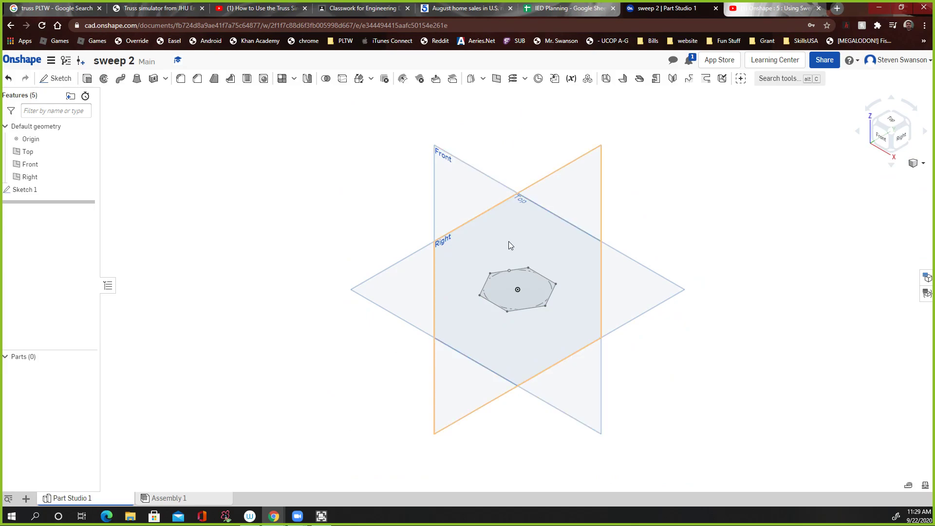
pyautogui.click(595, 158)
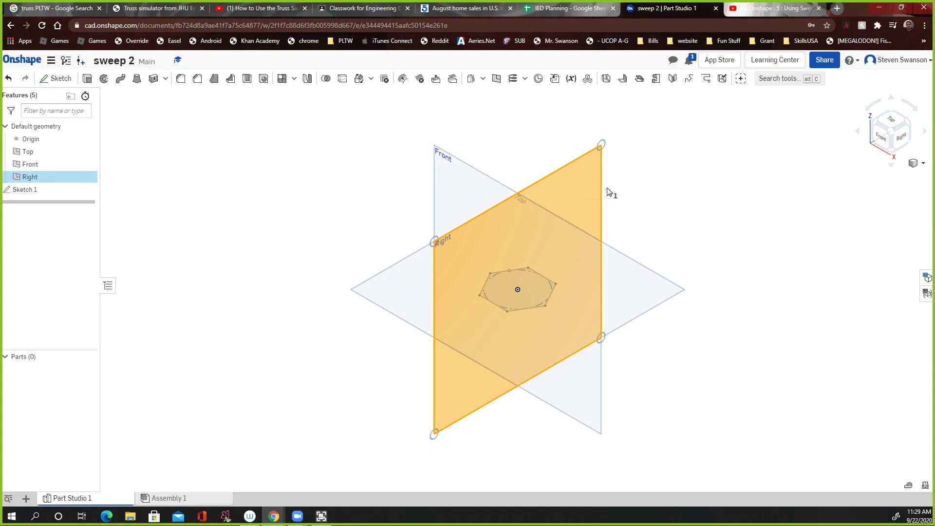
pyautogui.click(892, 173)
pyautogui.click(890, 166)
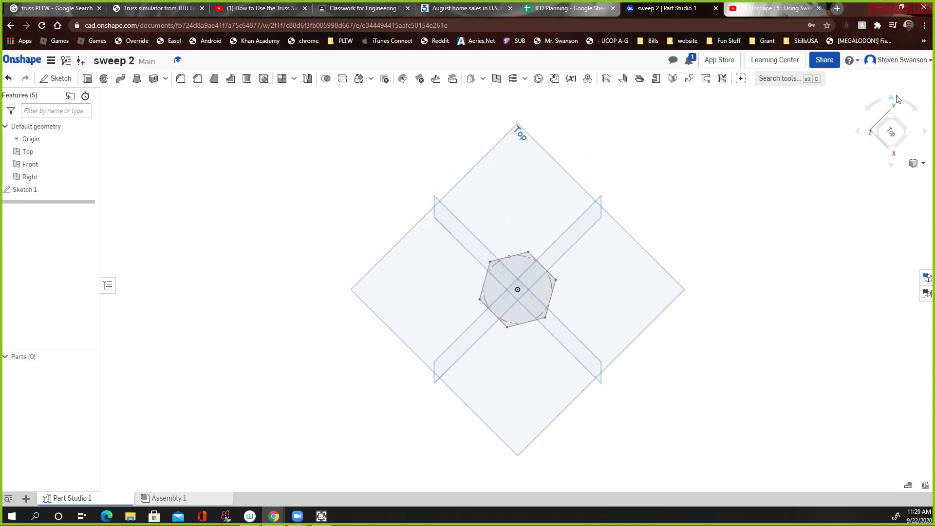
pyautogui.click(891, 101)
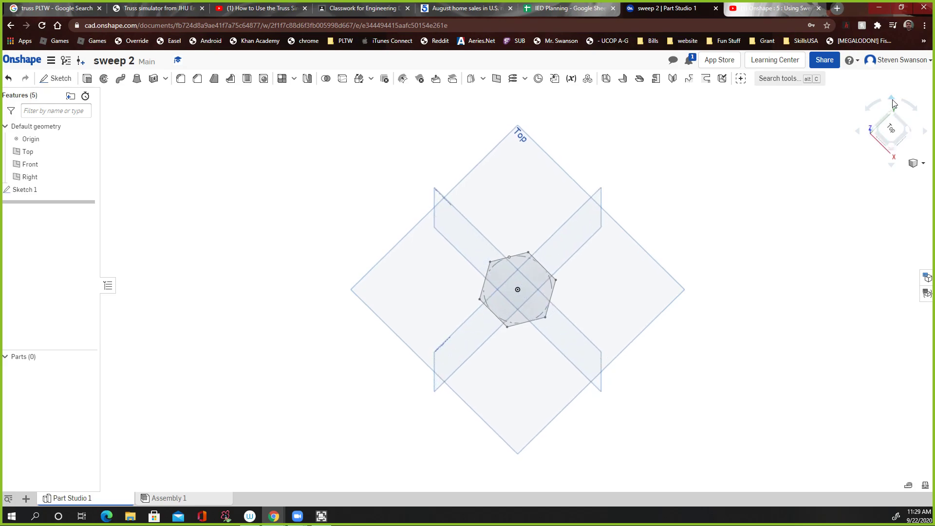
pyautogui.click(892, 146)
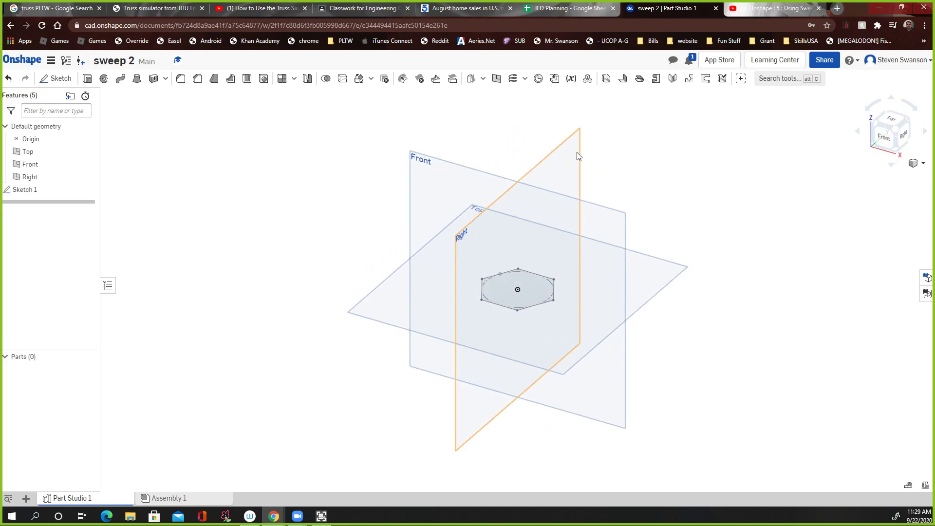
pyautogui.click(55, 78)
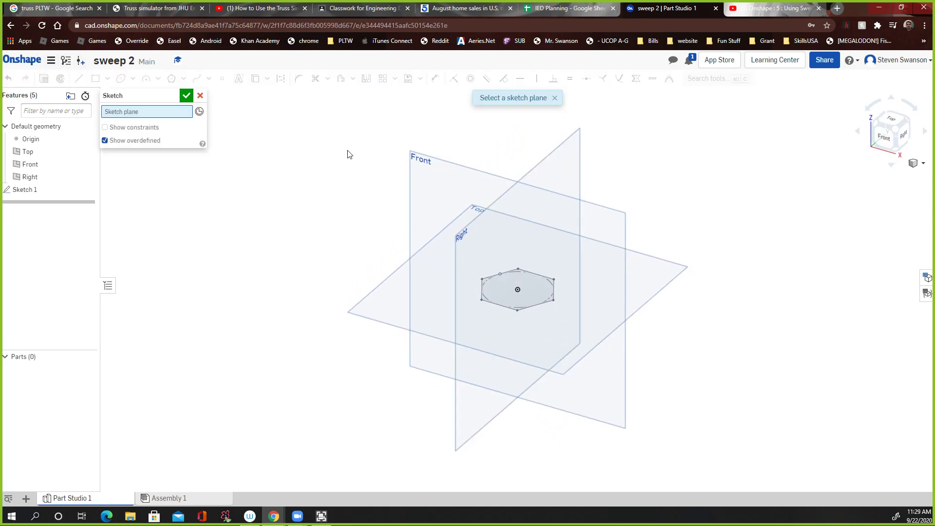
pyautogui.click(561, 162)
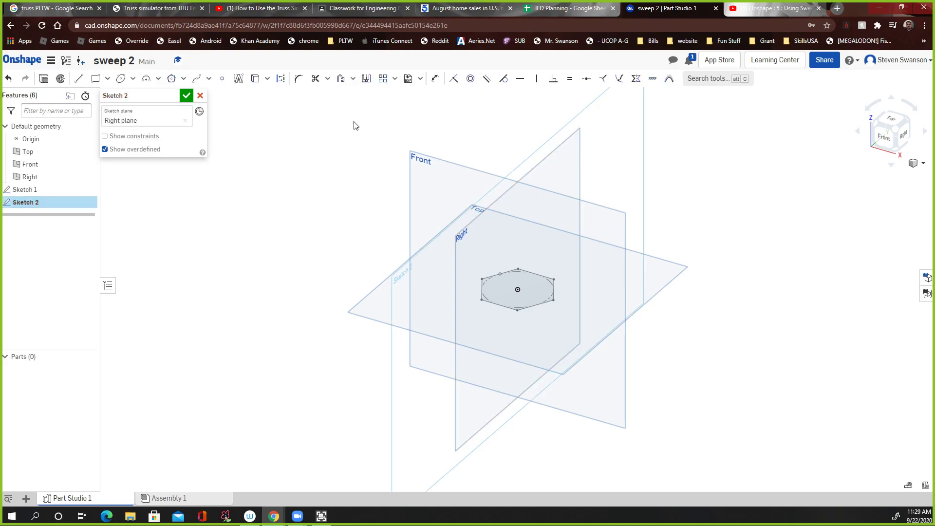
pyautogui.click(904, 133)
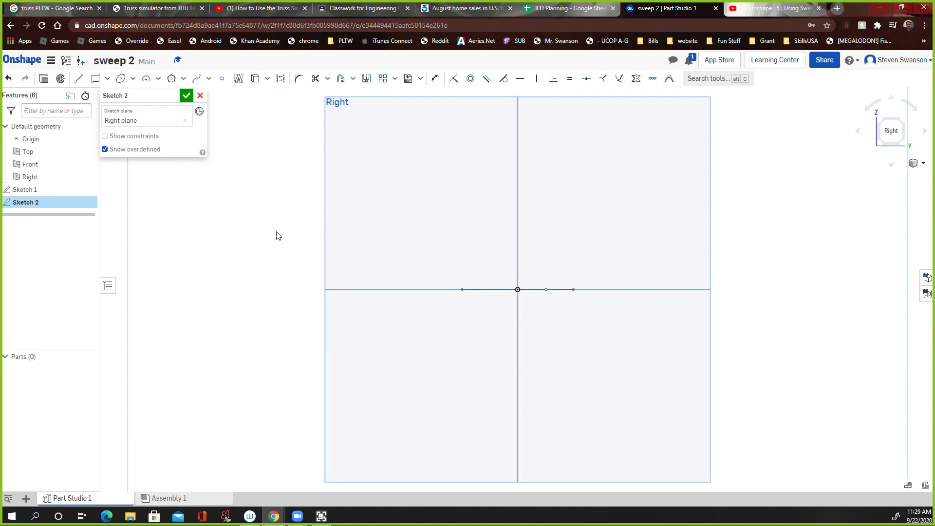
pyautogui.click(78, 81)
pyautogui.moveTo(517, 186)
pyautogui.mouseDown()
pyautogui.moveTo(510, 348)
pyautogui.moveTo(517, 352)
pyautogui.mouseUp()
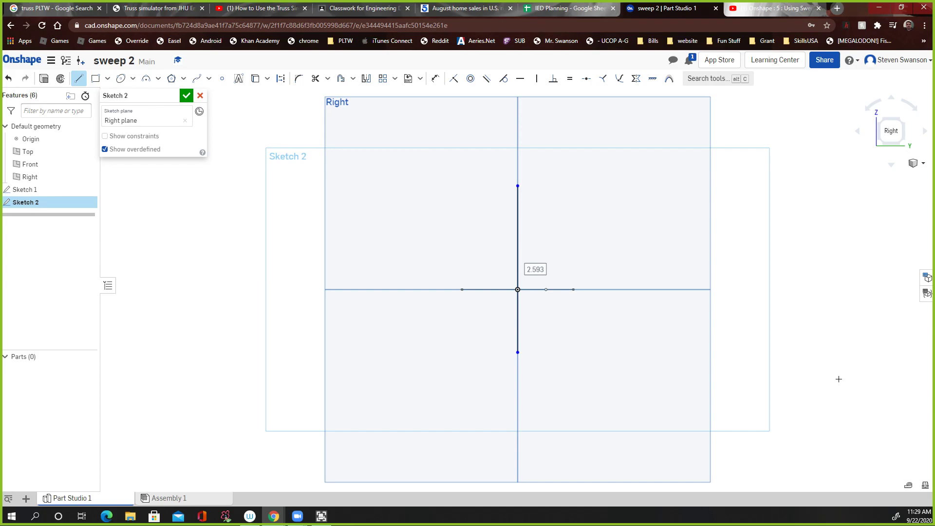
pyautogui.hotkey('ctrl', 'z')
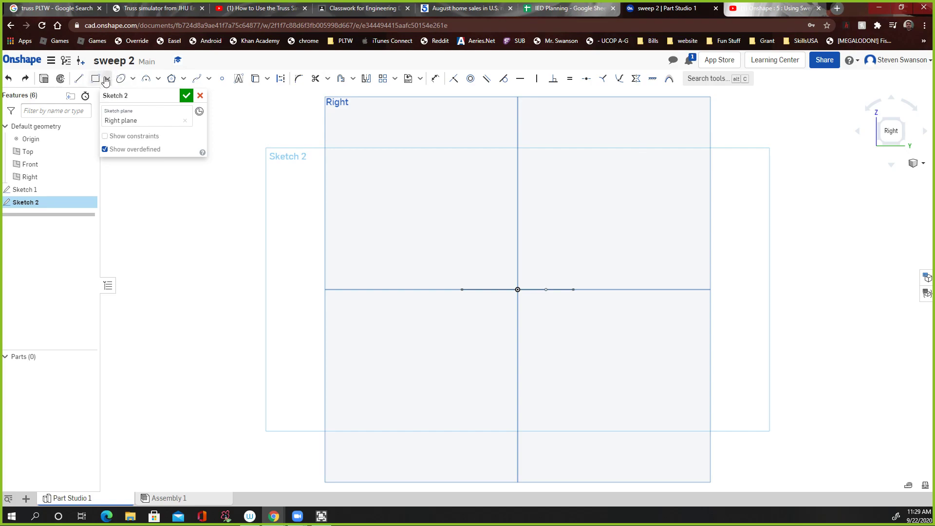
# Step: Draw a wavy spline path rising upward from the origin on the Right plane and finish the sketch
pyautogui.click(197, 78)
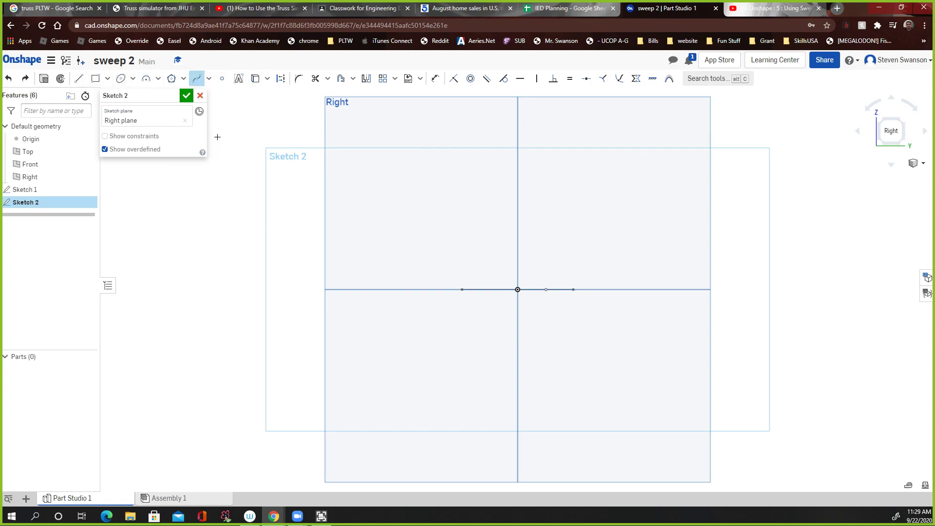
pyautogui.click(517, 289)
pyautogui.click(559, 209)
pyautogui.scroll(-5, 564, 150)
pyautogui.scroll(-3, 562, 151)
pyautogui.moveTo(563, 151); pyautogui.dragTo(545, 300, button='middle')
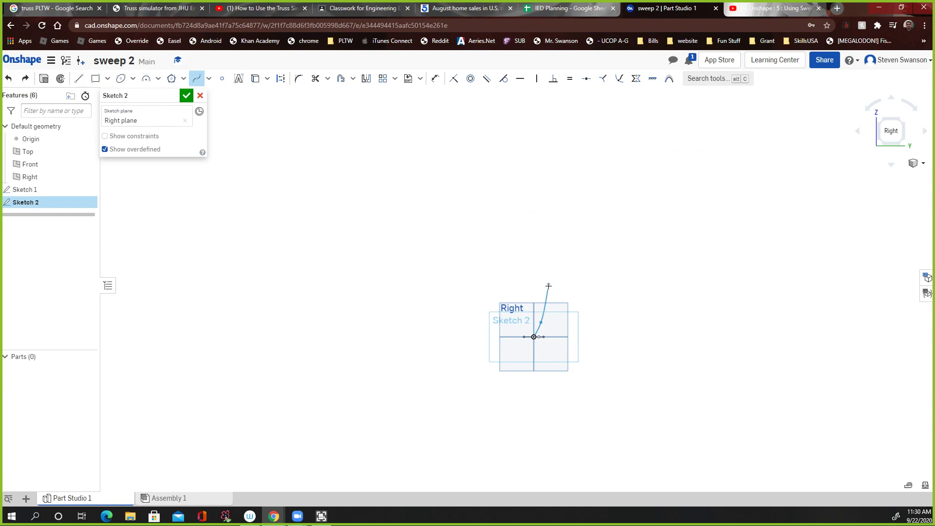
pyautogui.click(551, 289)
pyautogui.click(533, 219)
pyautogui.click(558, 165)
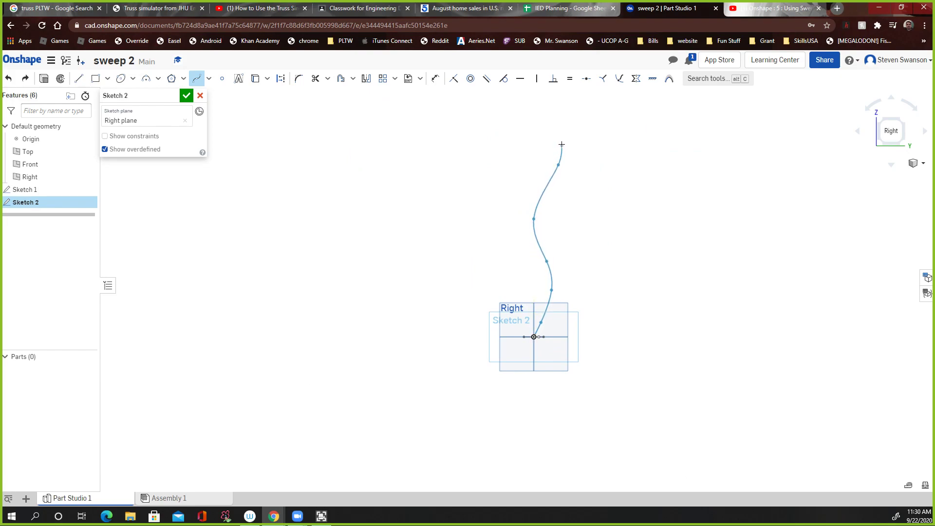
pyautogui.doubleClick(562, 119)
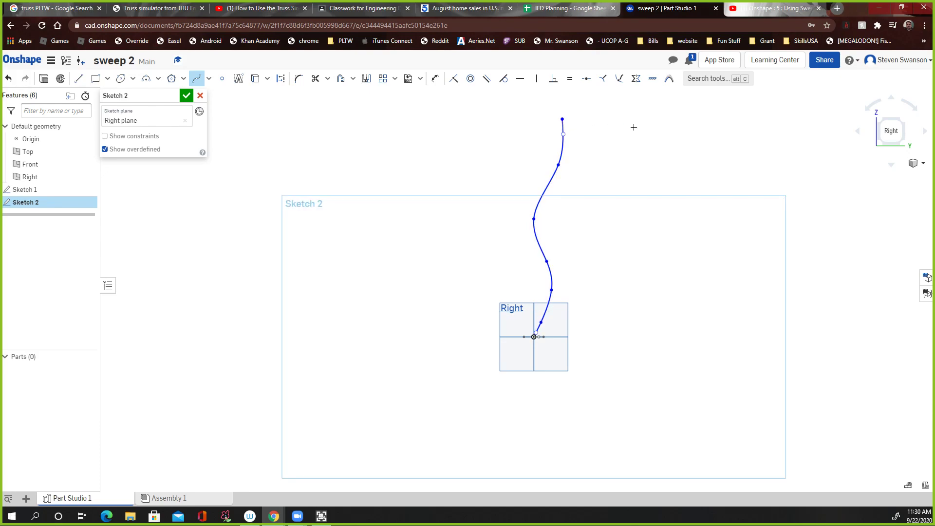
pyautogui.scroll(-3, 570, 195)
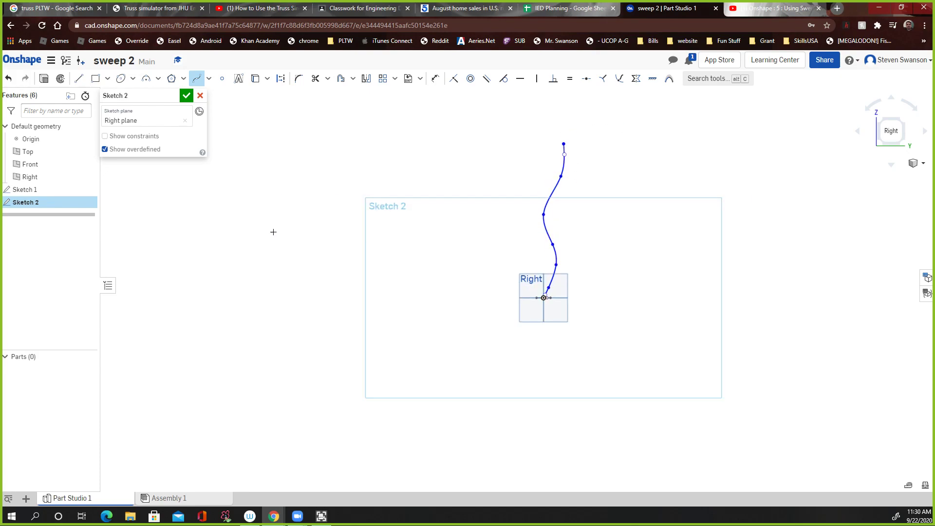
pyautogui.click(186, 96)
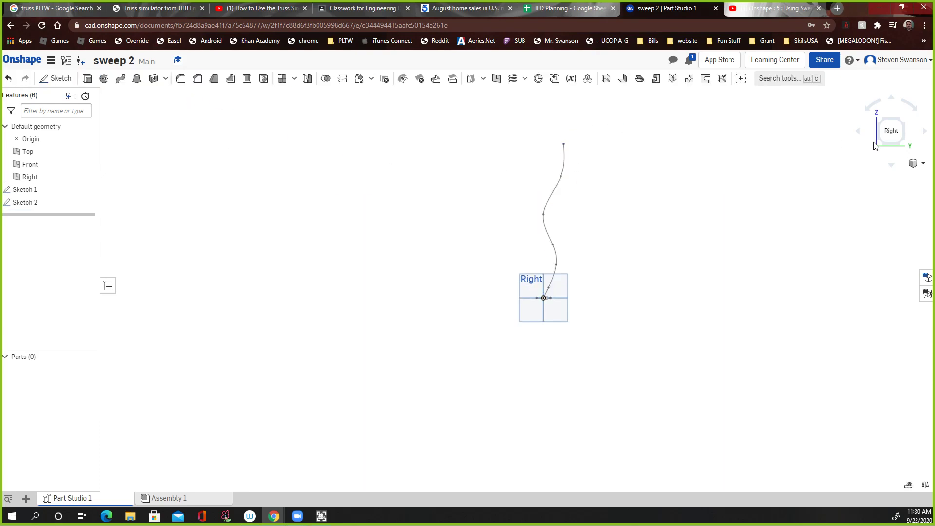
# Step: Sweep the hexagon sketch region along the spline path as a new solid
pyautogui.click(914, 164)
pyautogui.click(907, 174)
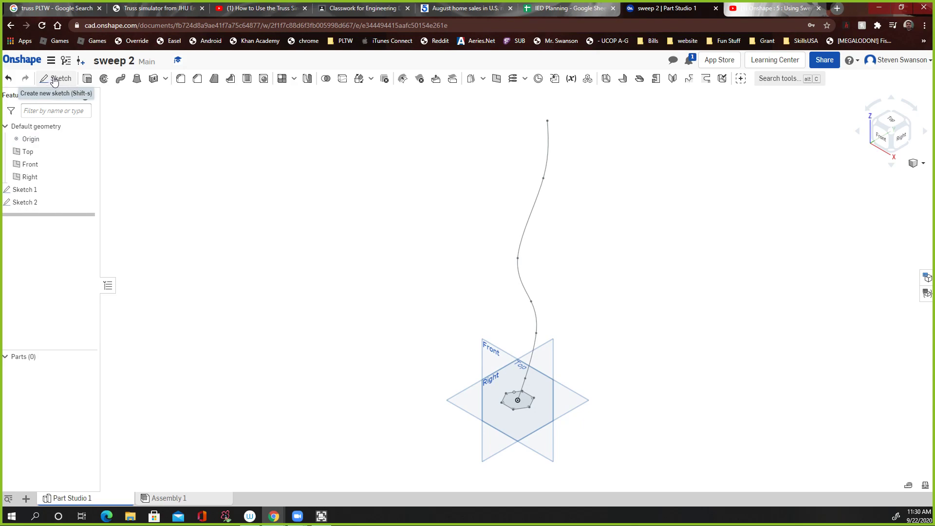
pyautogui.click(120, 79)
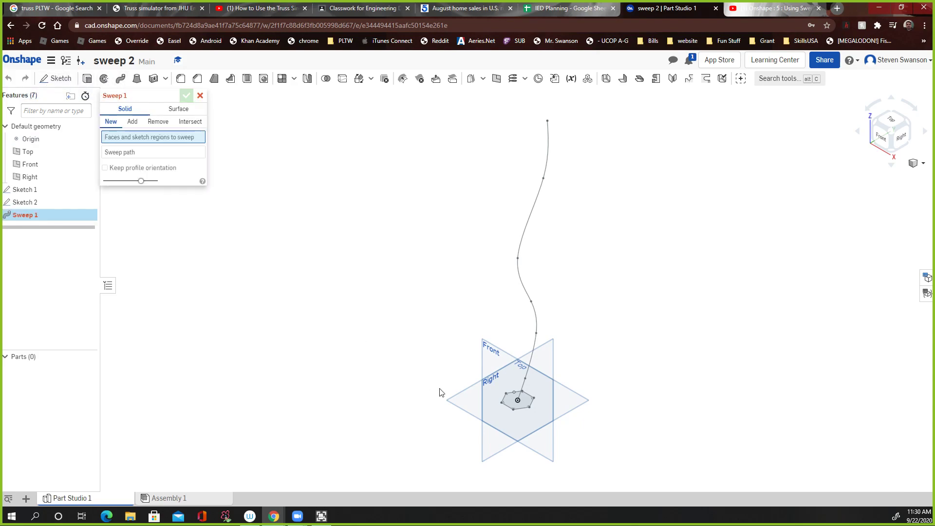
pyautogui.click(515, 403)
pyautogui.scroll(3, 520, 402)
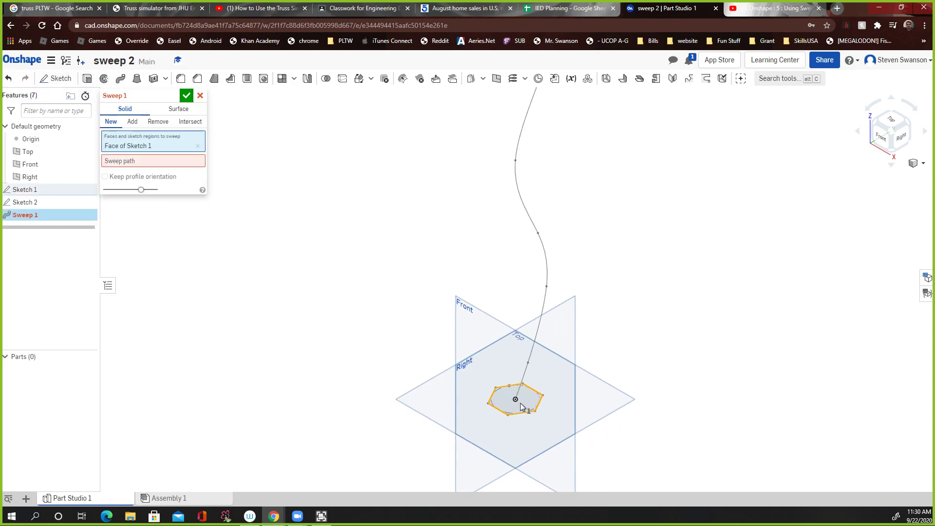
pyautogui.scroll(-3, 520, 402)
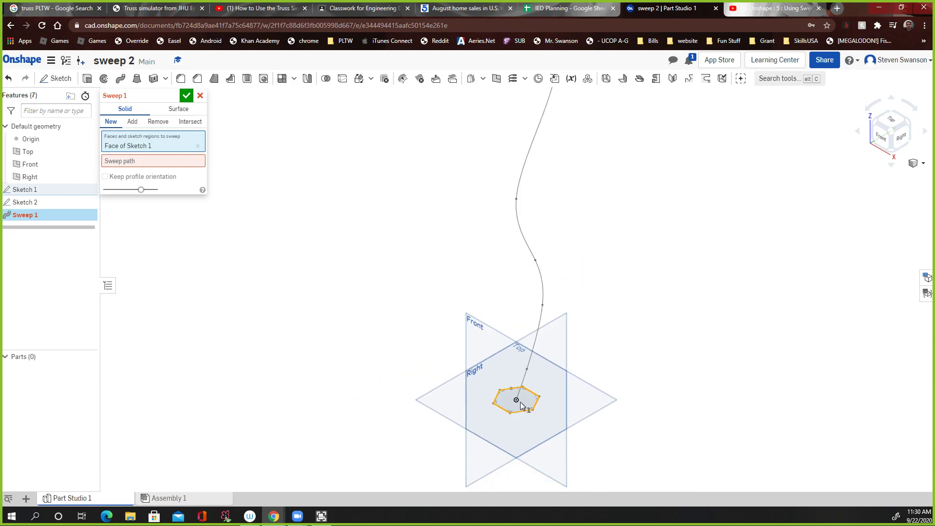
pyautogui.click(116, 162)
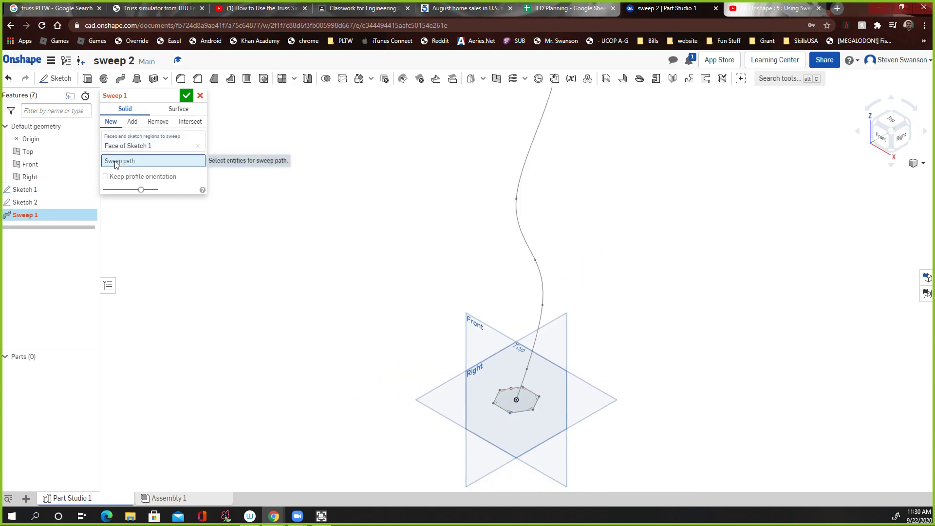
pyautogui.click(517, 217)
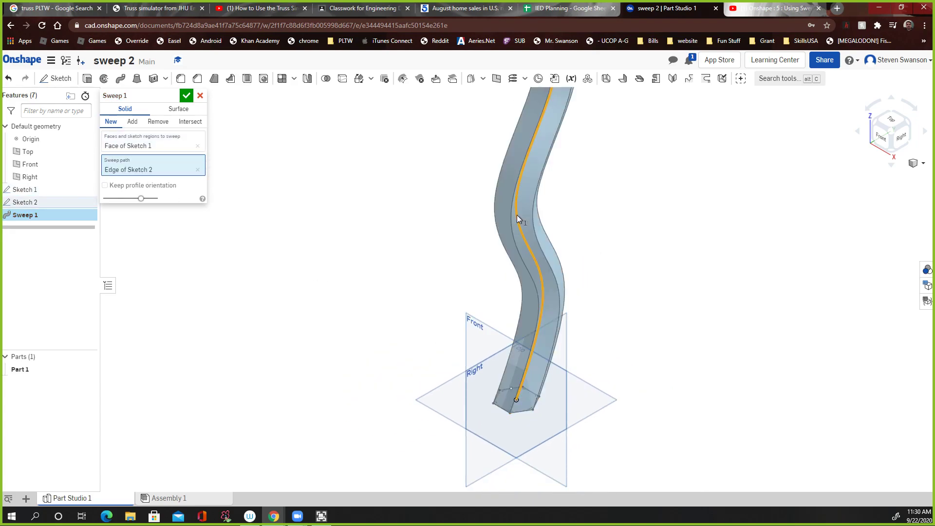
pyautogui.click(186, 96)
pyautogui.scroll(-3, 782, 285)
pyautogui.moveTo(739, 261); pyautogui.dragTo(622, 507, button='right')
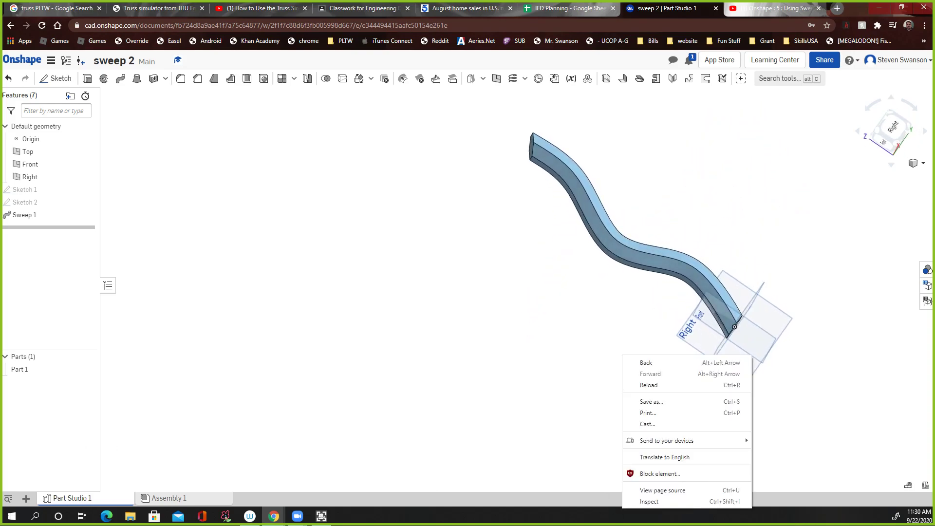